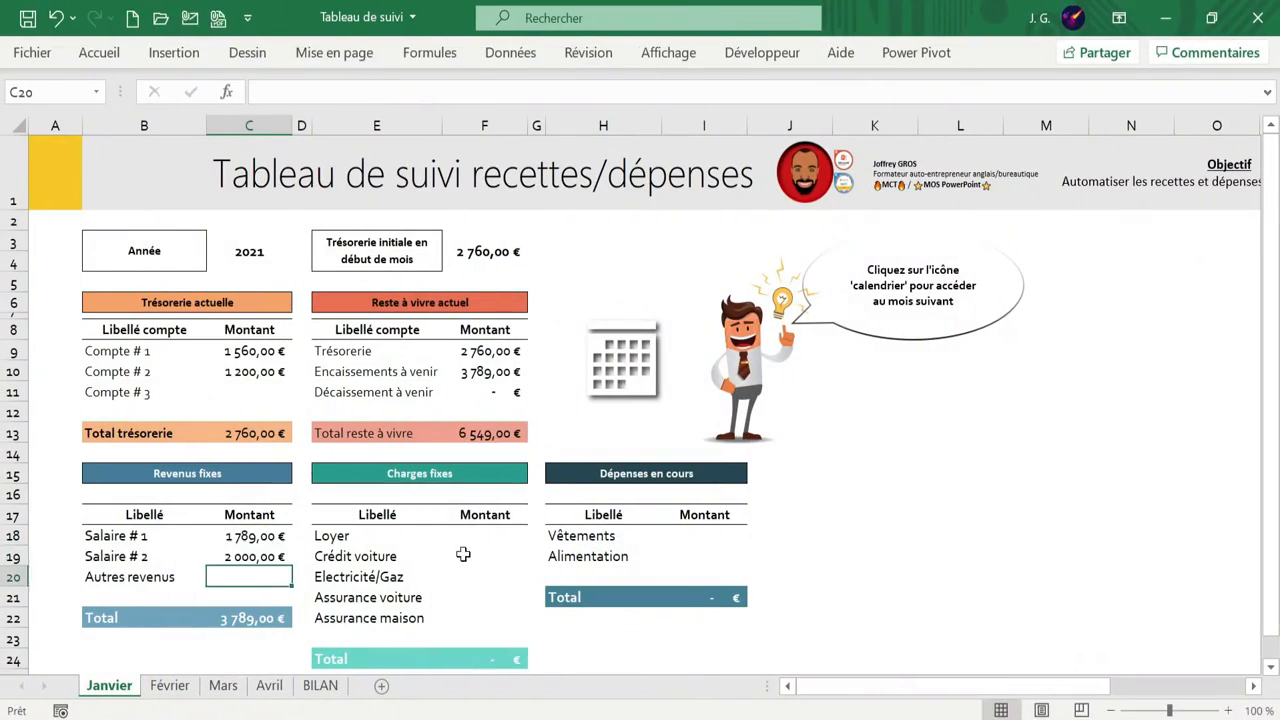
# Step: Fill in the Charges fixes amounts on the Janvier sheet from Loyer downward, starting with 900, 200, 170 and 80
pyautogui.click(485, 536)
pyautogui.write('900 200 170 80 9à')
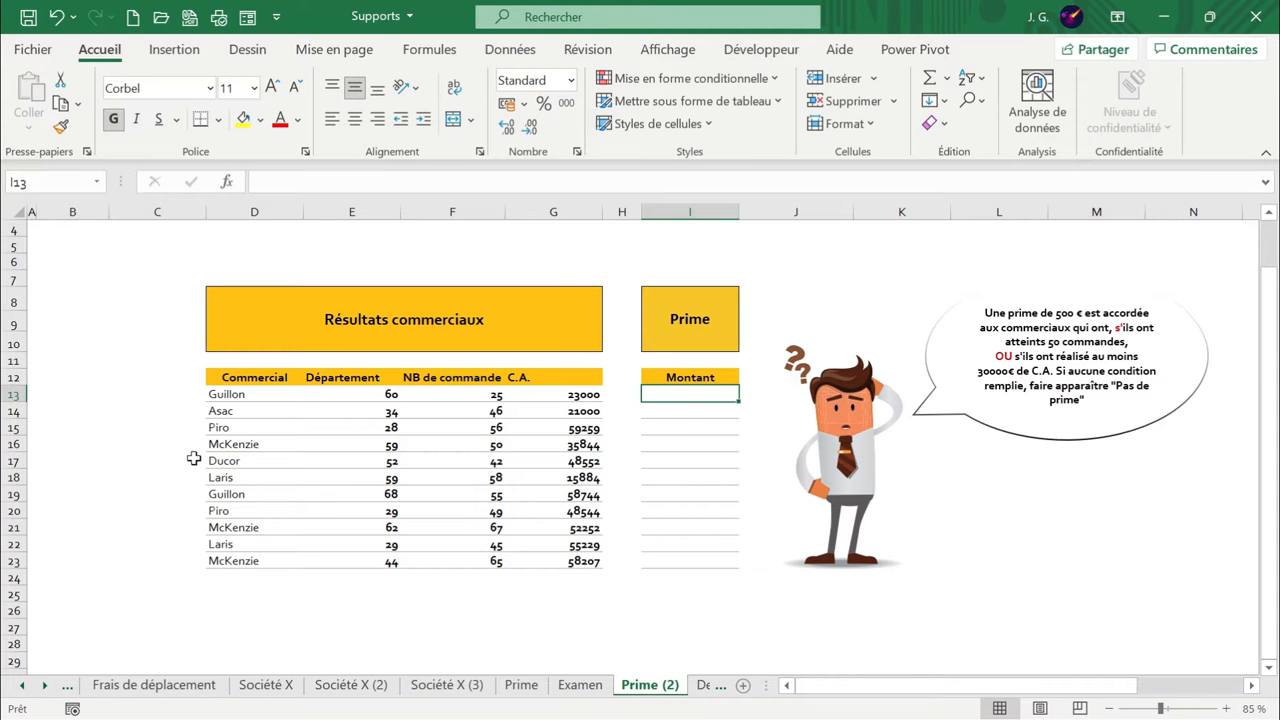
# Step: Examine the Résultats commerciaux columns and the bonus conditions on orders and C.A. stated in the speech bubble
pyautogui.moveTo(214, 397); pyautogui.dragTo(236, 544)
pyautogui.moveTo(346, 397); pyautogui.dragTo(370, 561)
pyautogui.moveTo(473, 395); pyautogui.dragTo(492, 561)
pyautogui.moveTo(571, 395); pyautogui.dragTo(567, 564)
pyautogui.click(523, 630)
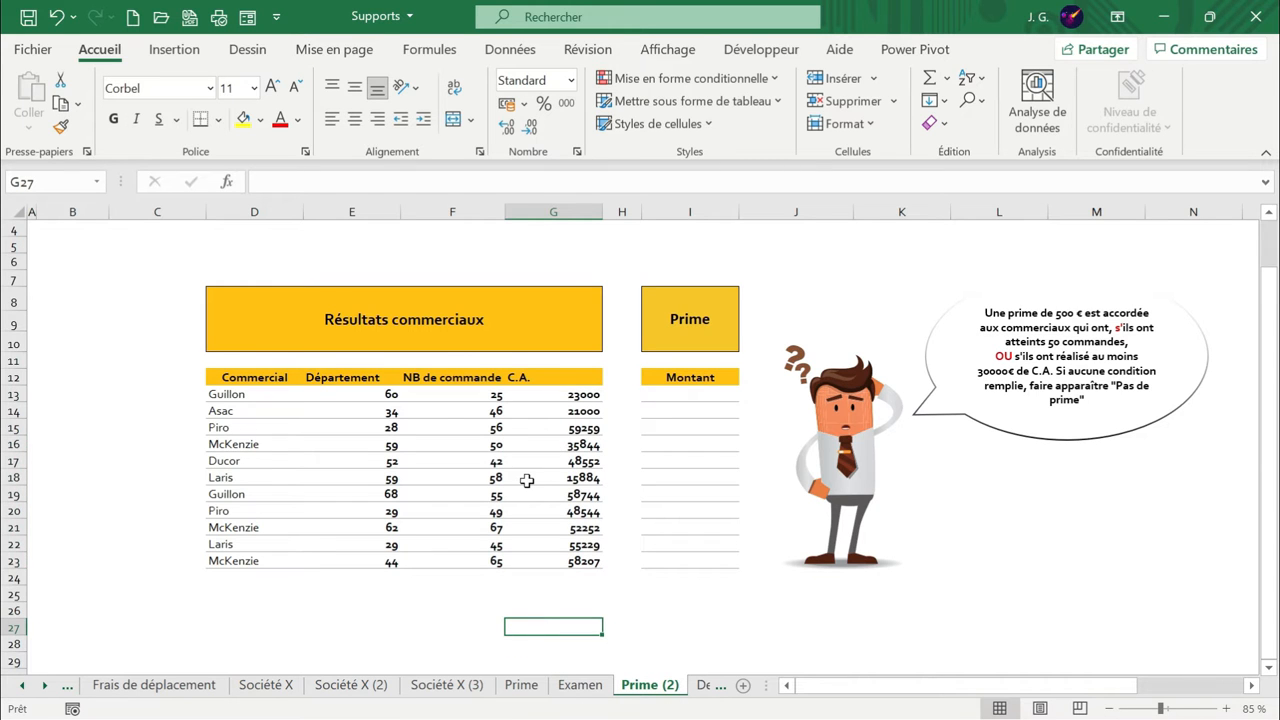
pyautogui.click(689, 397)
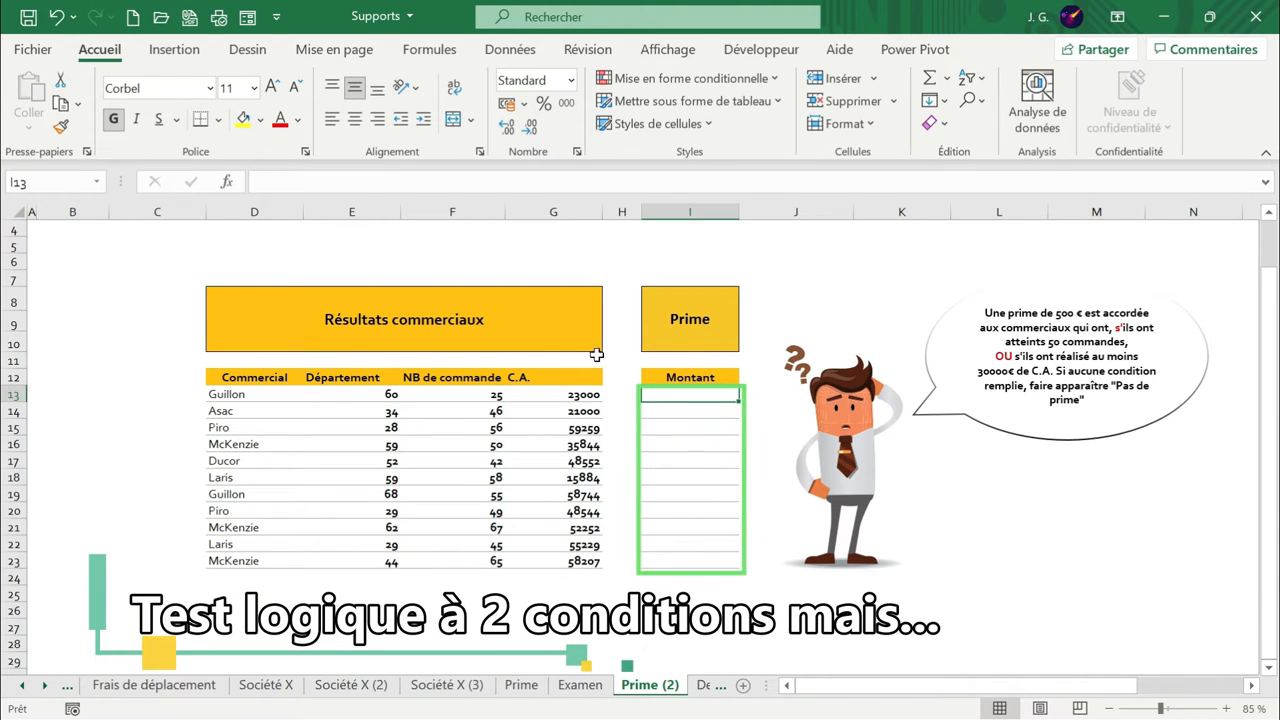
pyautogui.moveTo(452, 394); pyautogui.dragTo(450, 560)
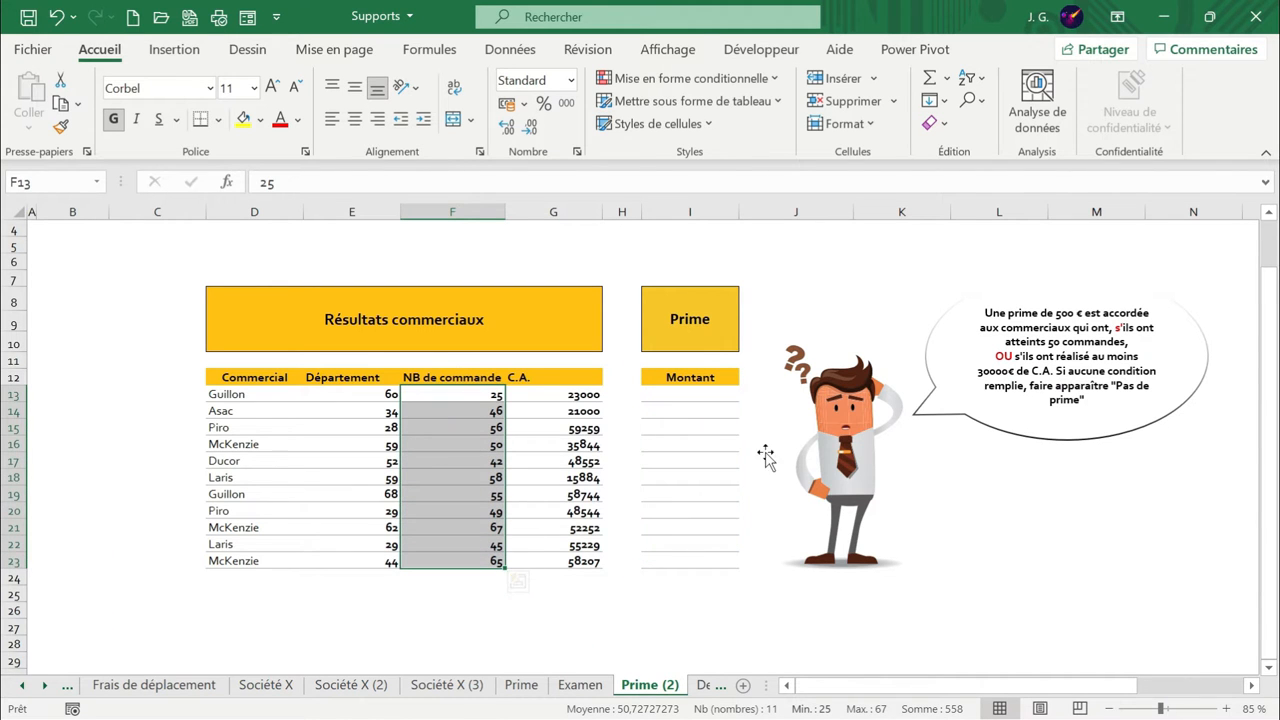
pyautogui.click(1006, 370)
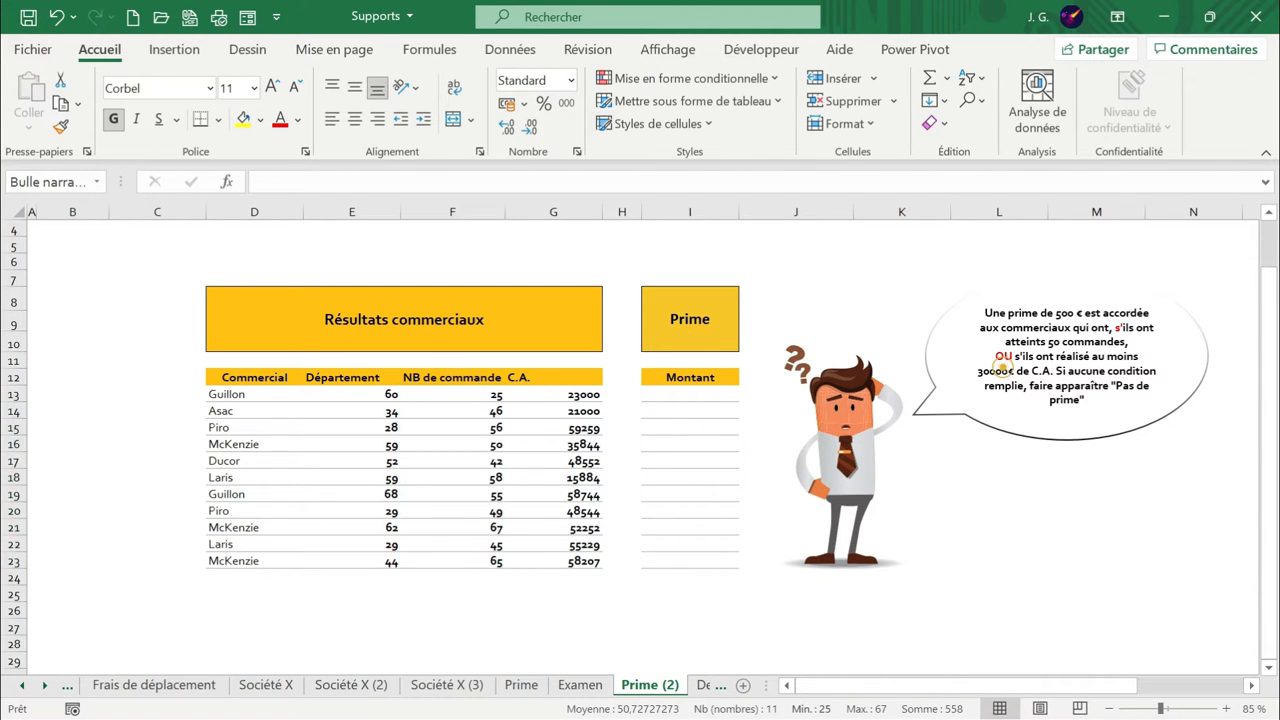
pyautogui.click(1011, 357)
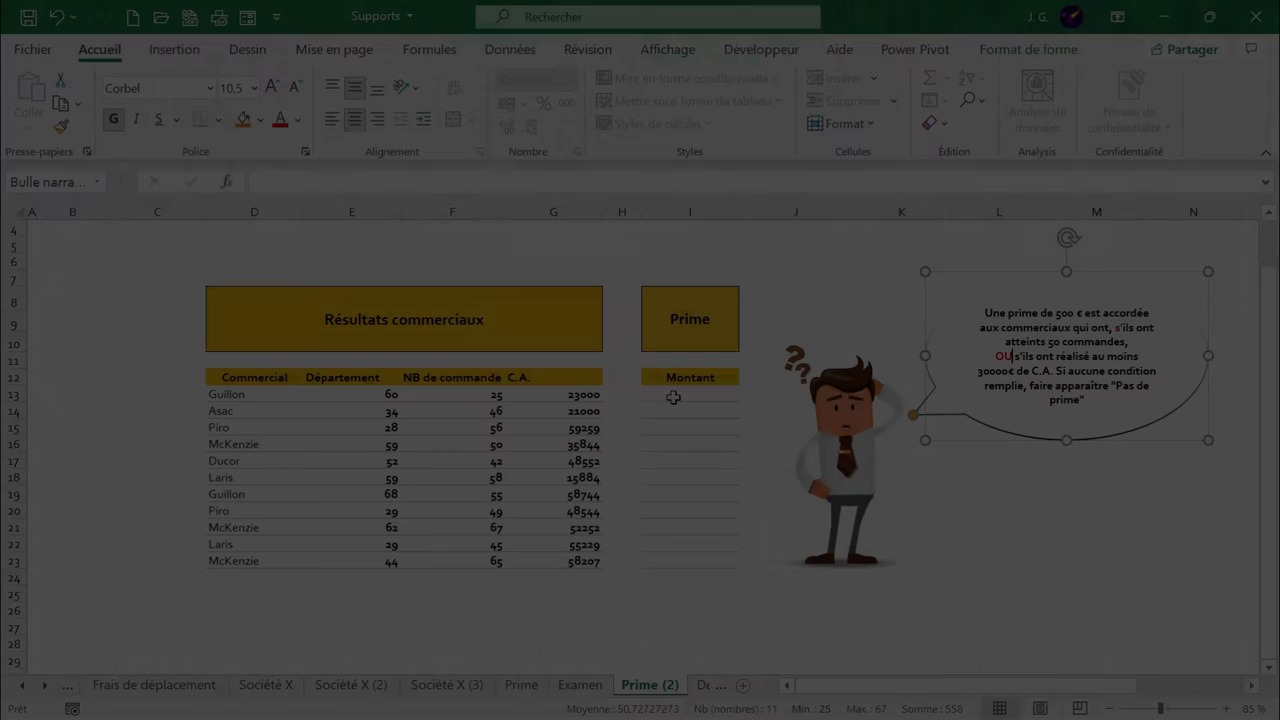
# Step: Enter the formula =OU(F13=50;G13>=30000) in cell I13 of the Prime (2) sheet
pyautogui.click(673, 398)
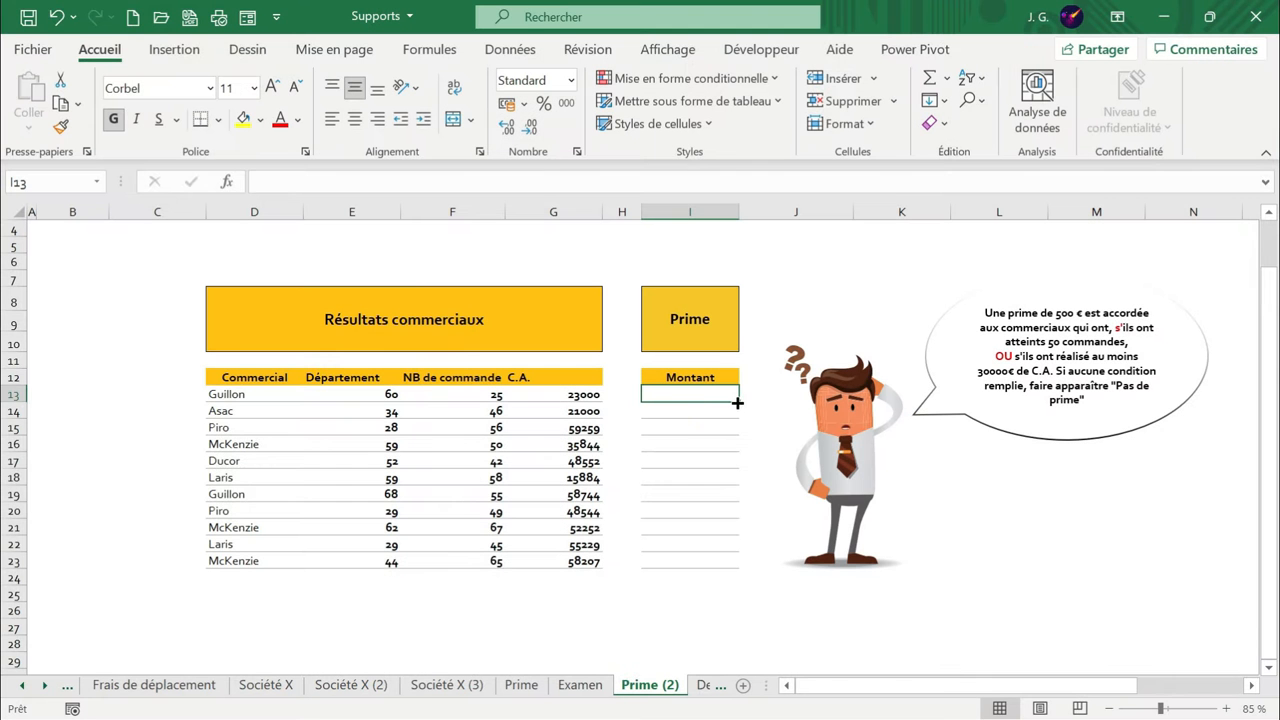
pyautogui.write('=')
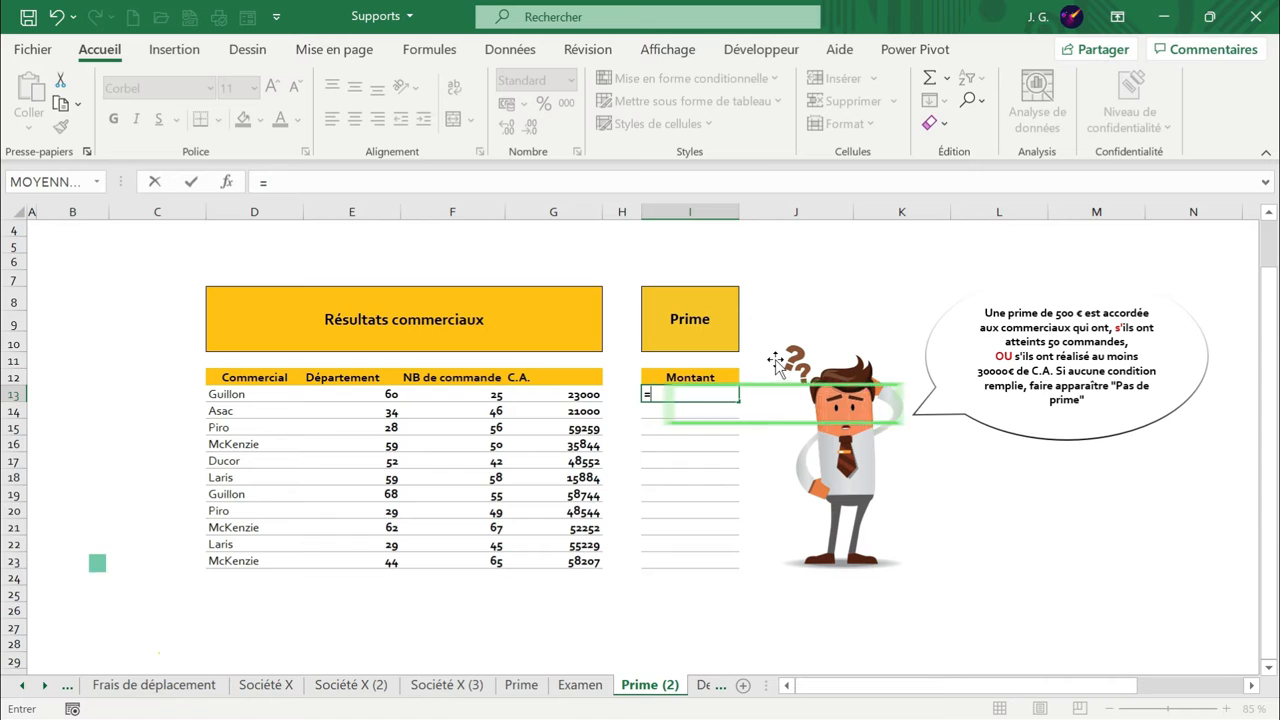
pyautogui.write('ou')
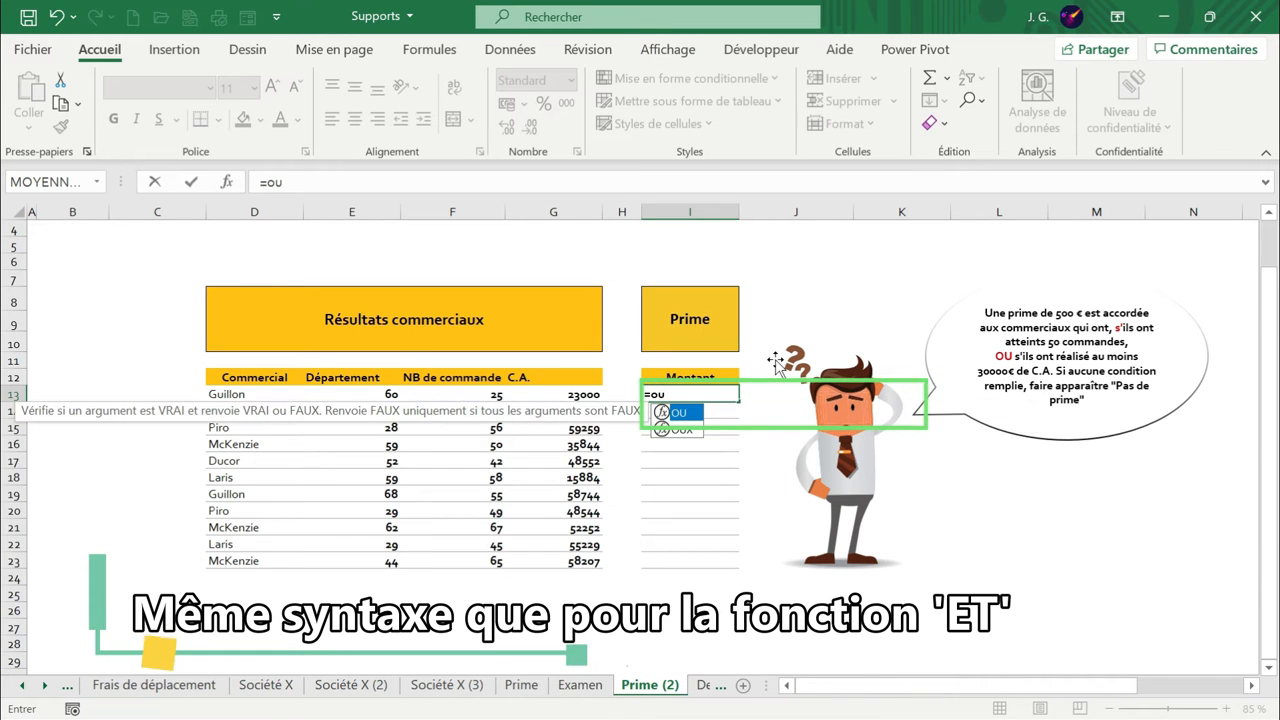
pyautogui.doubleClick(680, 413)
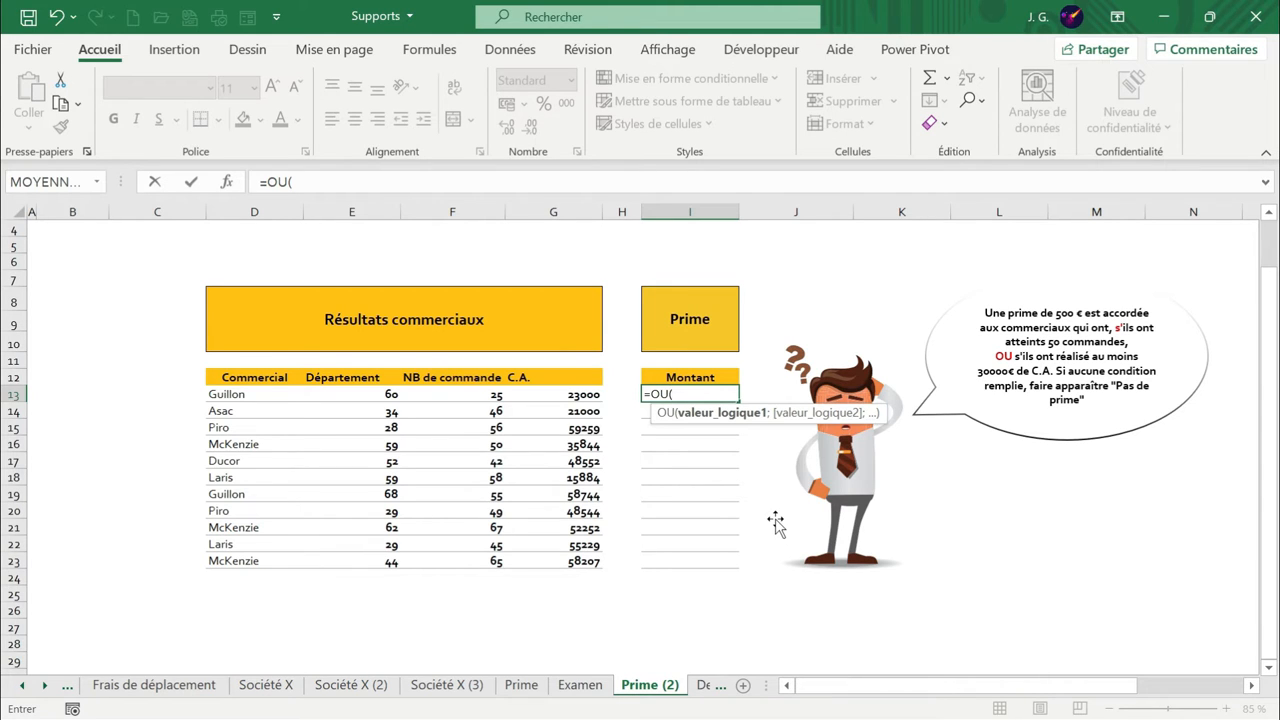
pyautogui.click(426, 393)
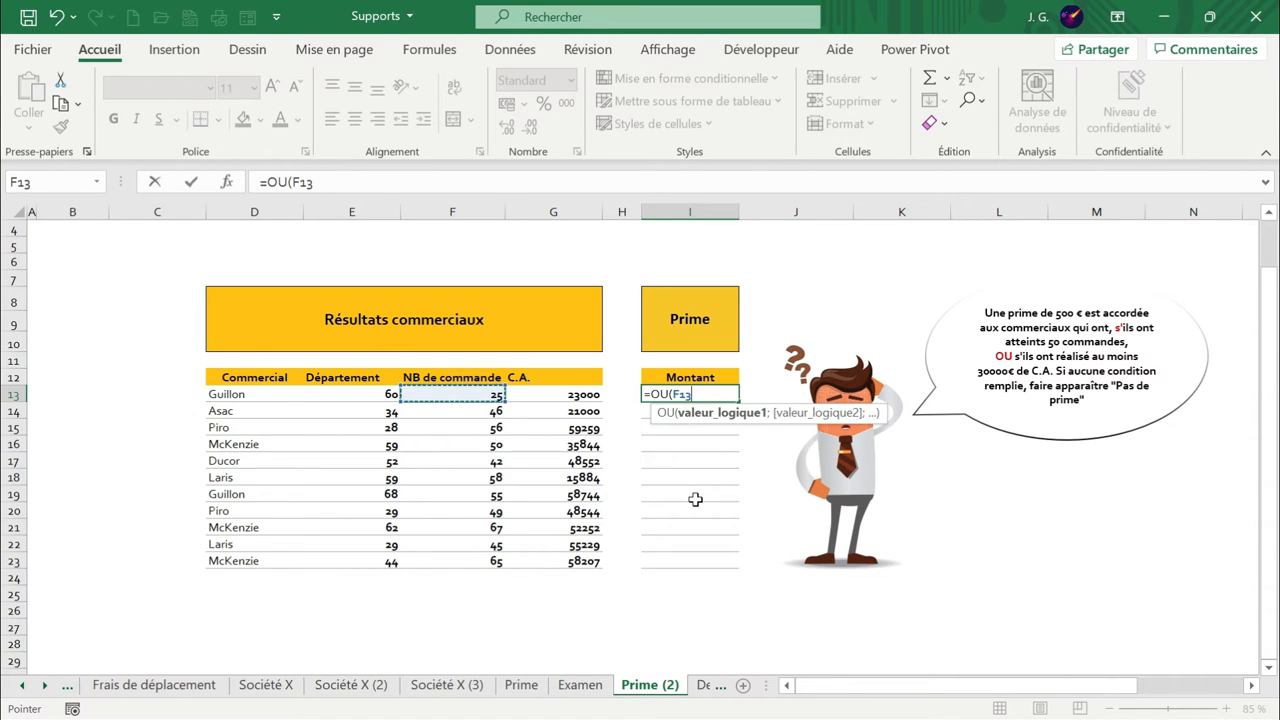
pyautogui.write('=50')
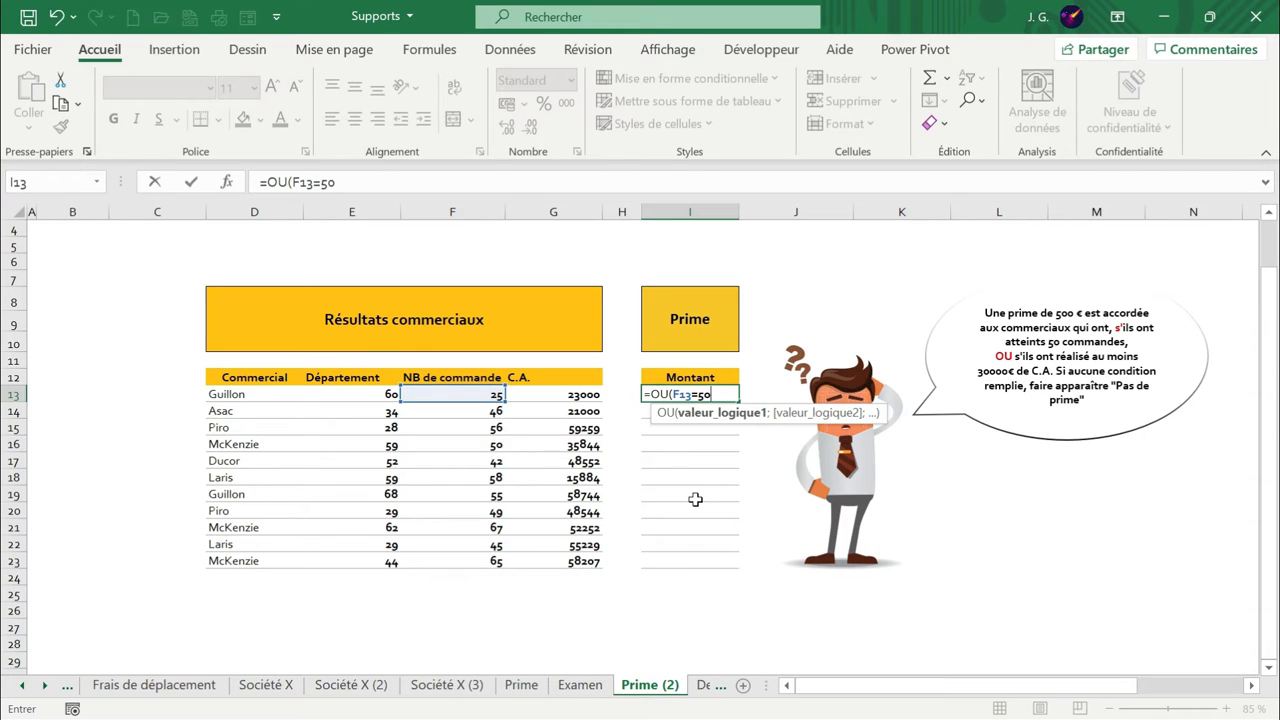
pyautogui.write(';')
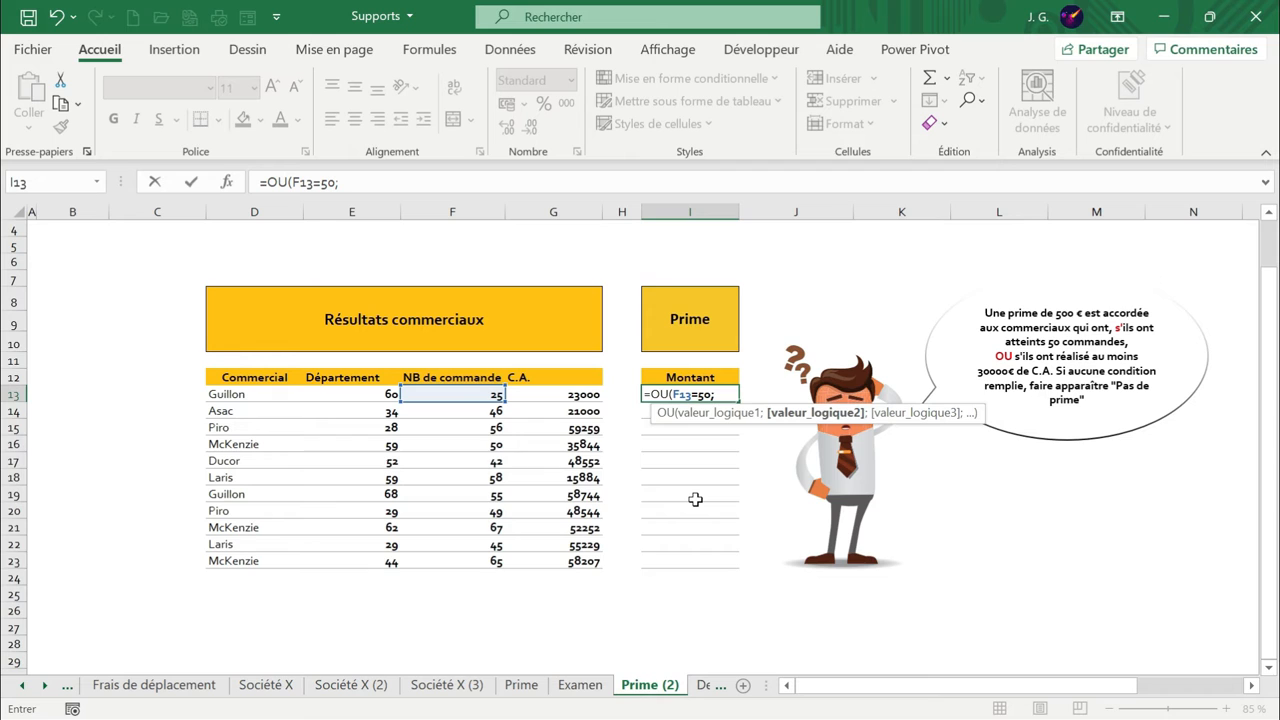
pyautogui.click(533, 394)
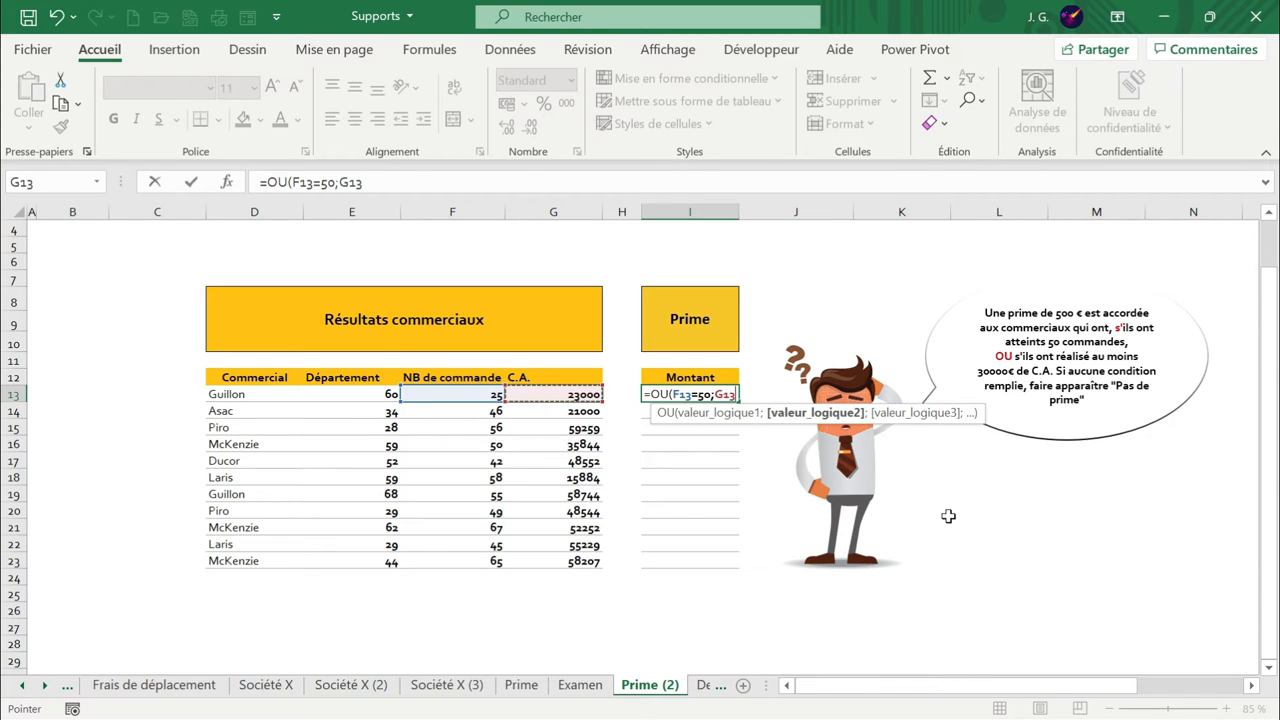
pyautogui.write('>=30000')
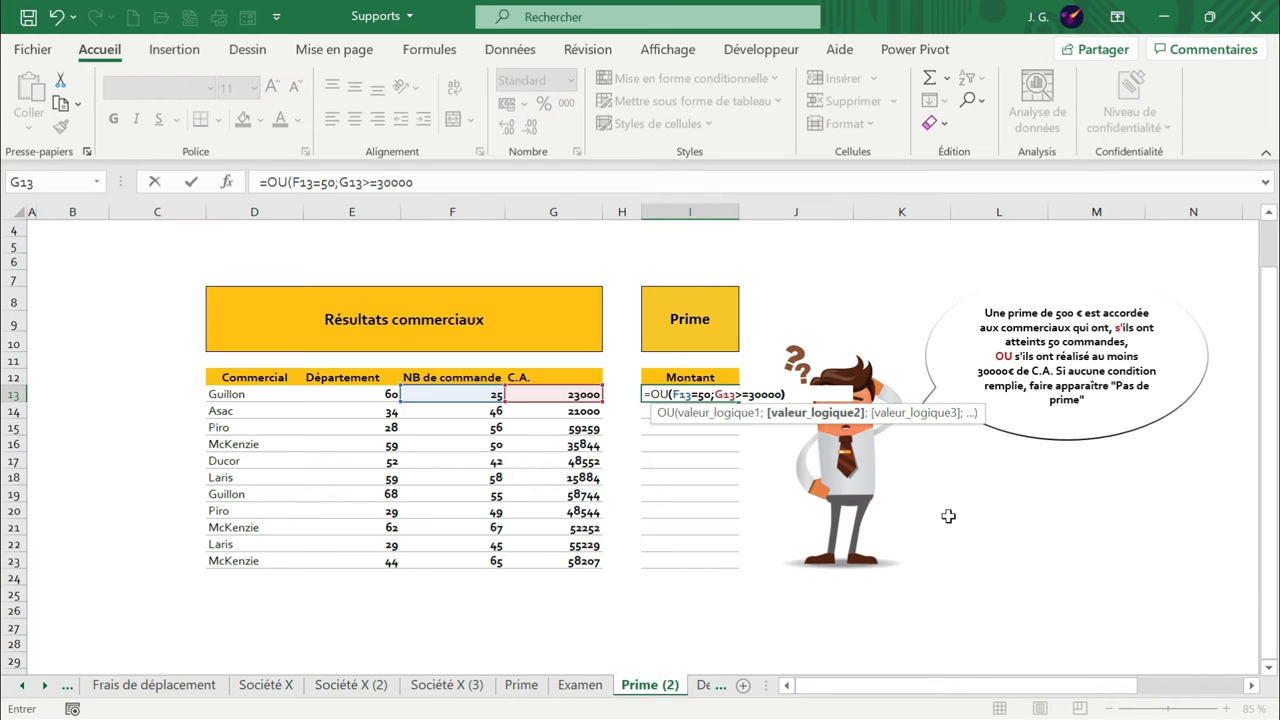
pyautogui.write(')')
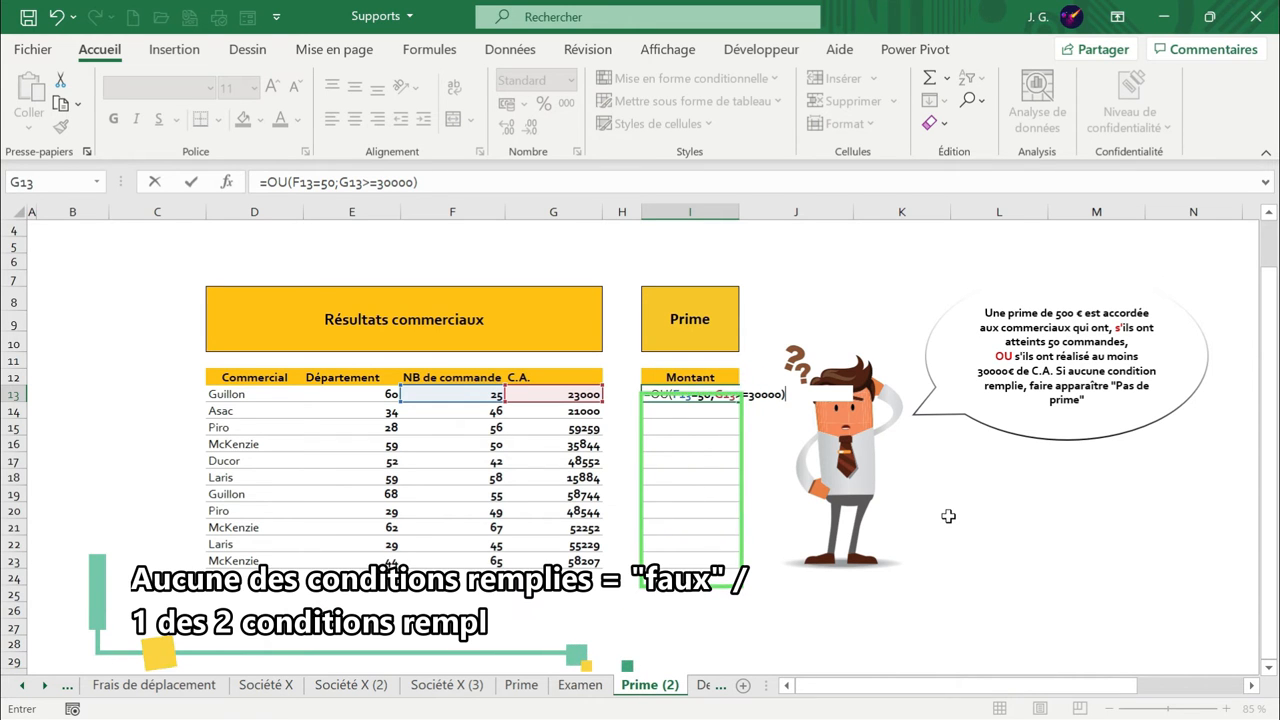
pyautogui.press('Return')
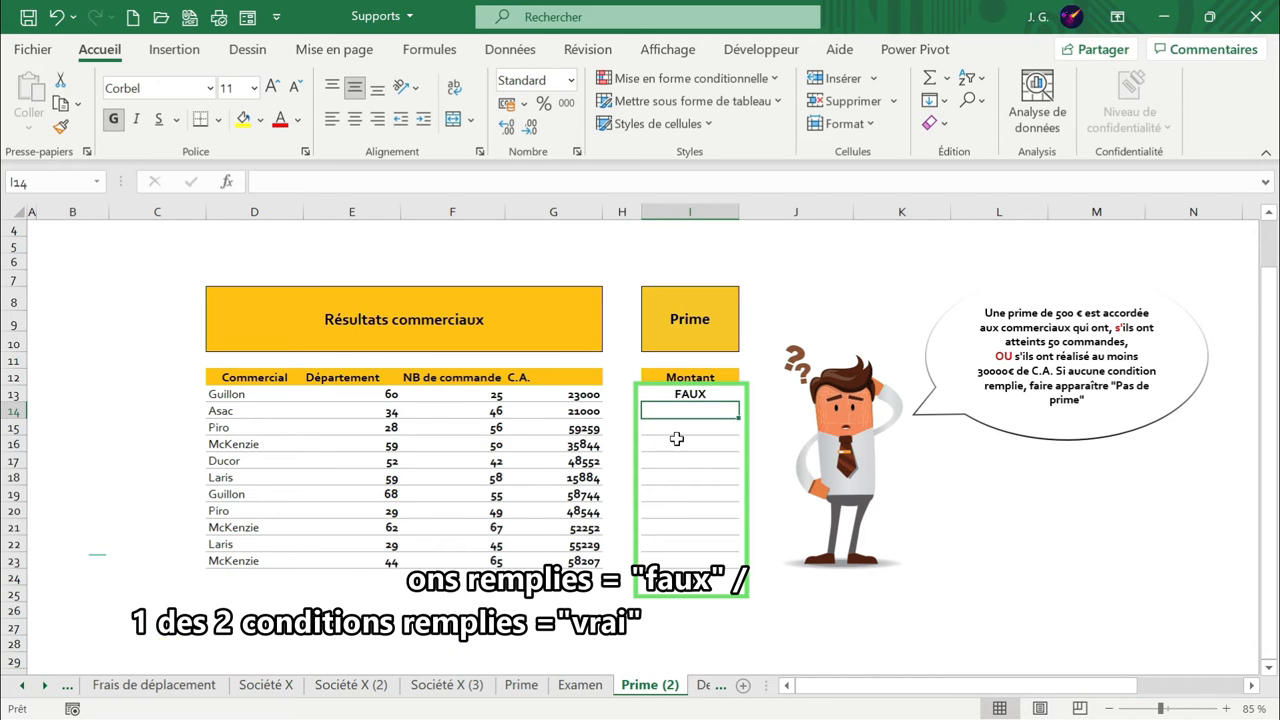
# Step: Copy the OU formula from I13 down the Montant column to I23
pyautogui.click(462, 397)
pyautogui.click(530, 396)
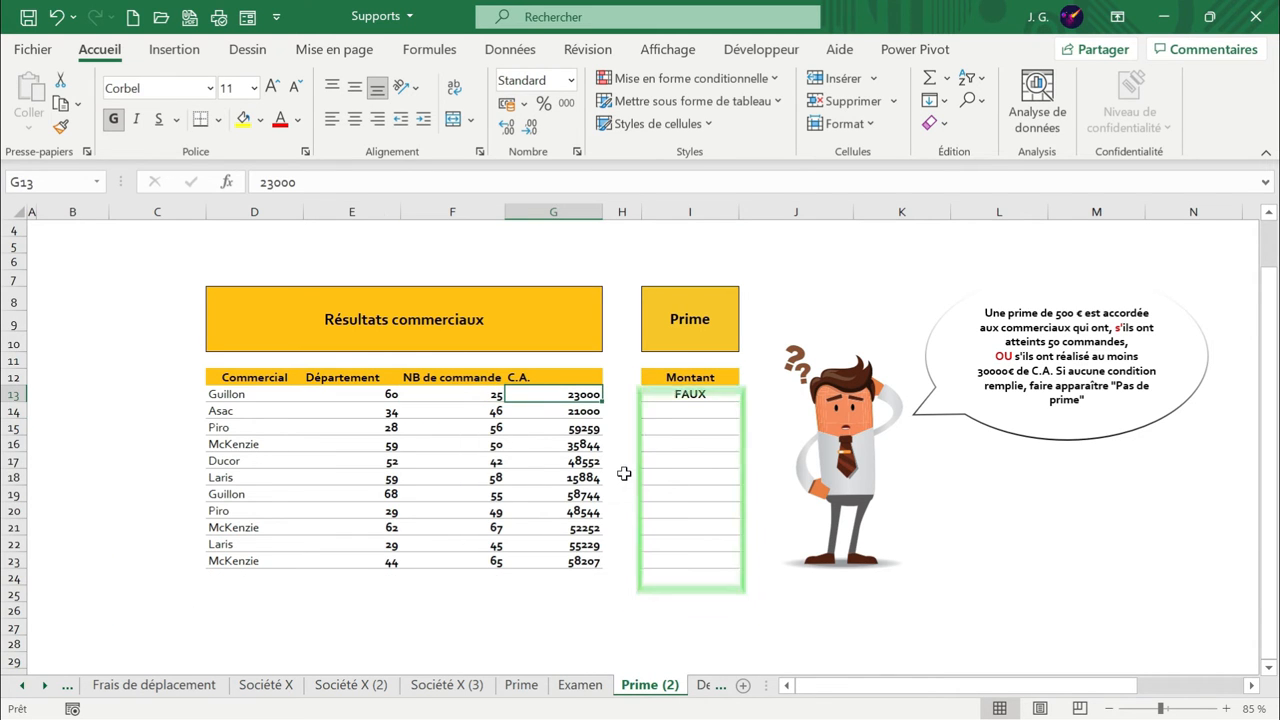
pyautogui.click(727, 391)
pyautogui.moveTo(739, 402); pyautogui.dragTo(703, 570)
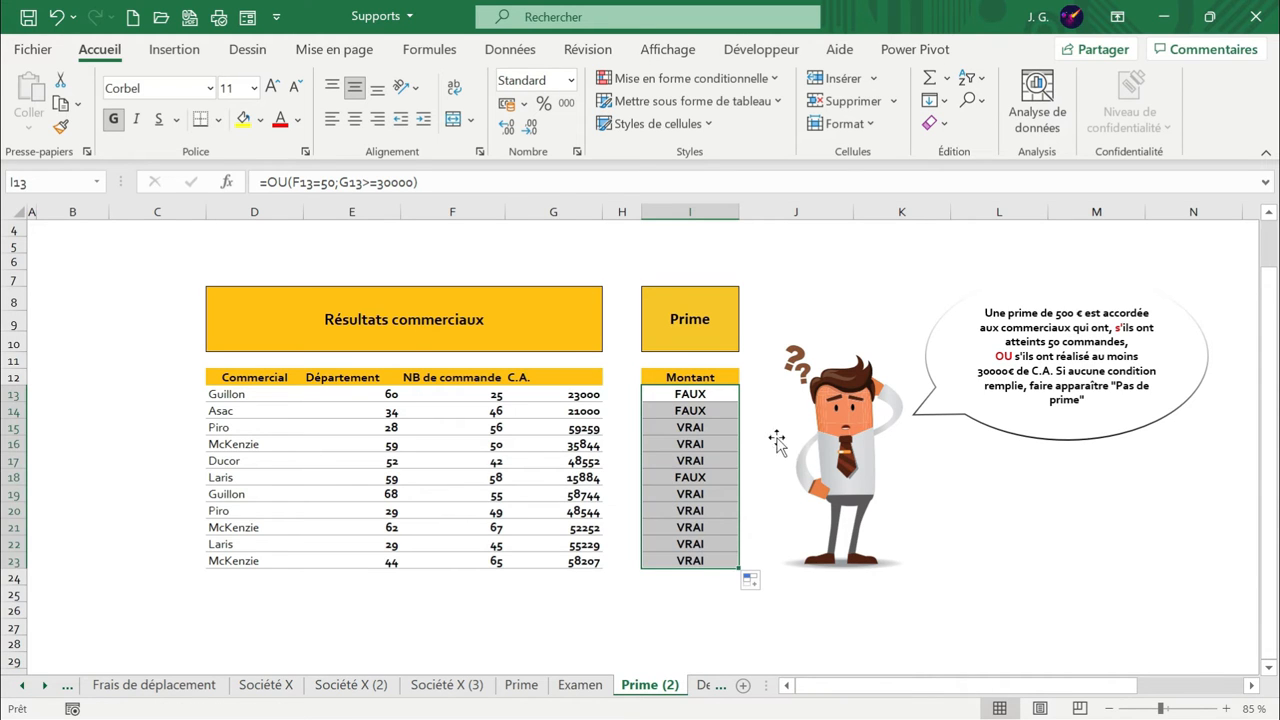
# Step: Check the OU result in I15 against the number of orders in F15 and the C.A. in G15
pyautogui.click(713, 427)
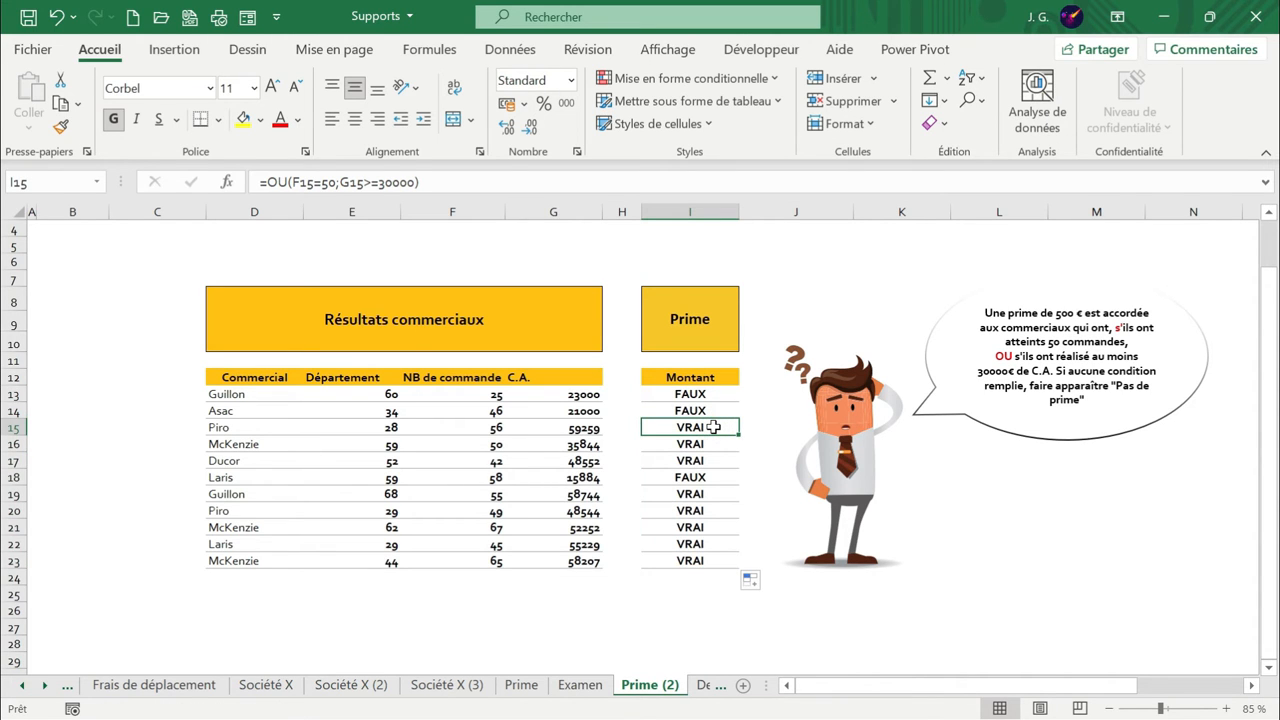
pyautogui.click(462, 428)
pyautogui.click(531, 432)
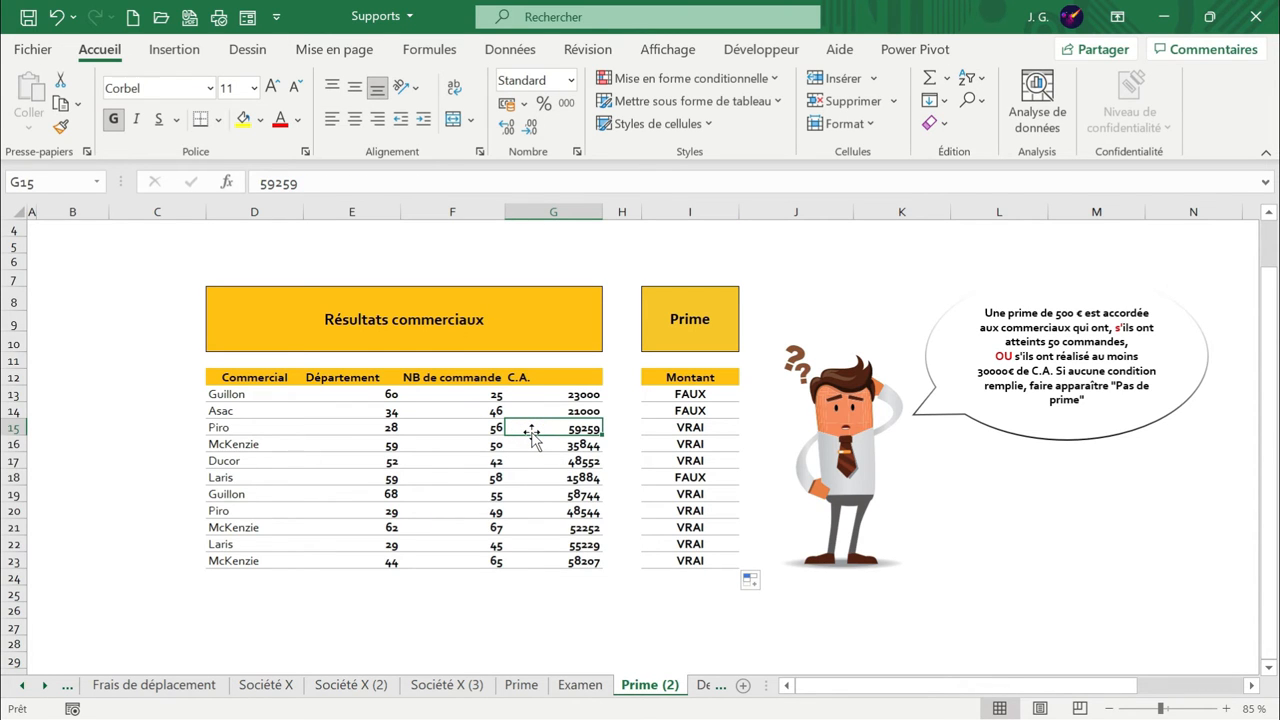
pyautogui.click(444, 425)
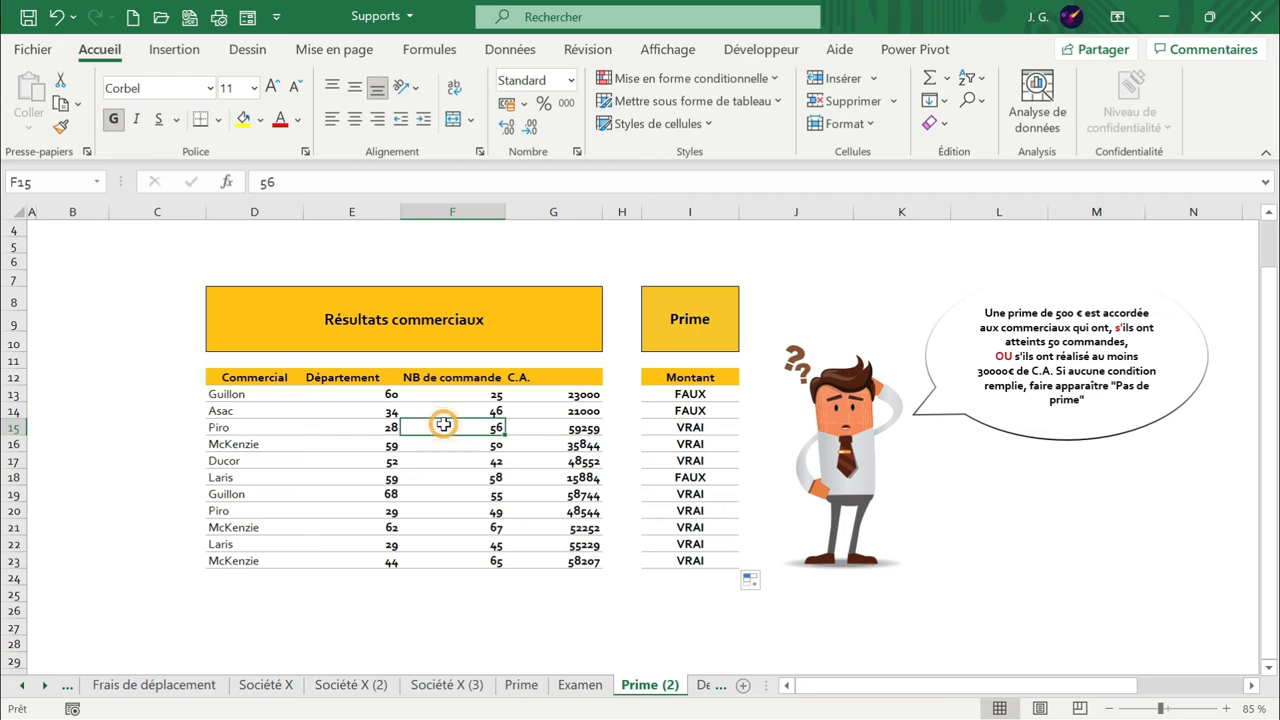
pyautogui.click(548, 425)
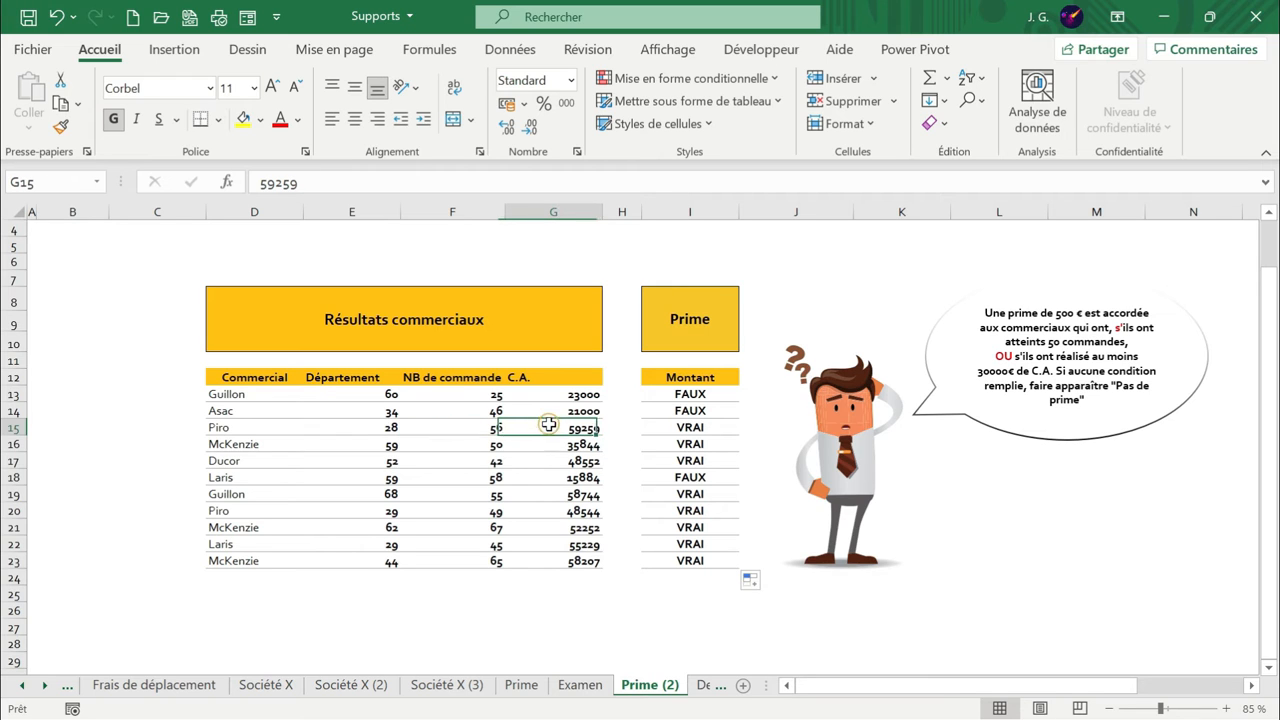
pyautogui.click(478, 432)
pyautogui.click(527, 426)
pyautogui.click(707, 428)
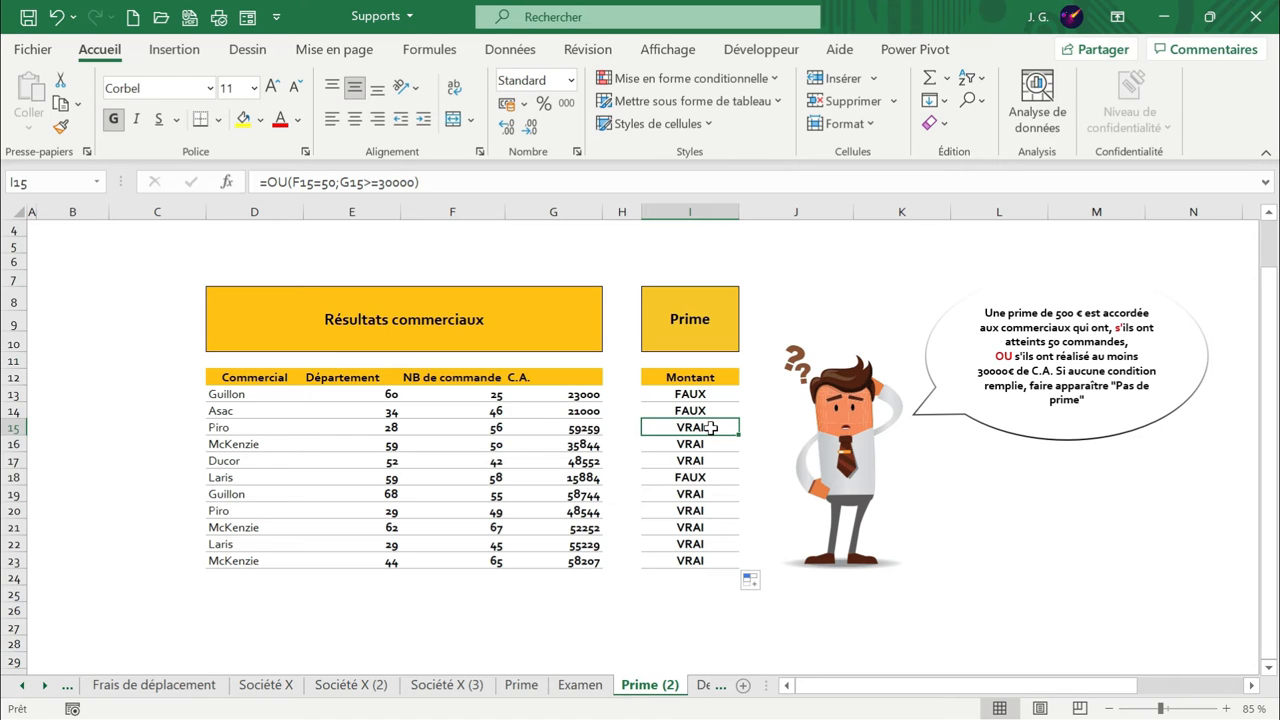
# Step: Nest the OU test in I13 as the logical test of an SI function
pyautogui.click(716, 393)
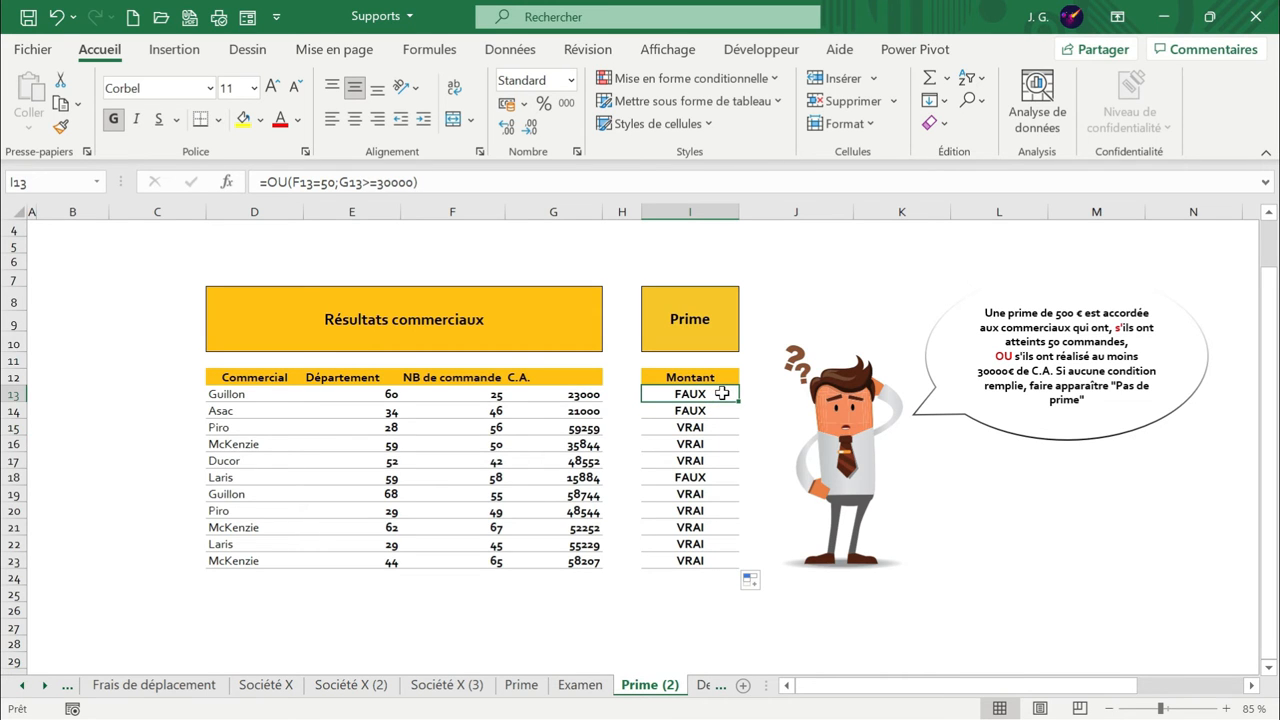
pyautogui.doubleClick(722, 393)
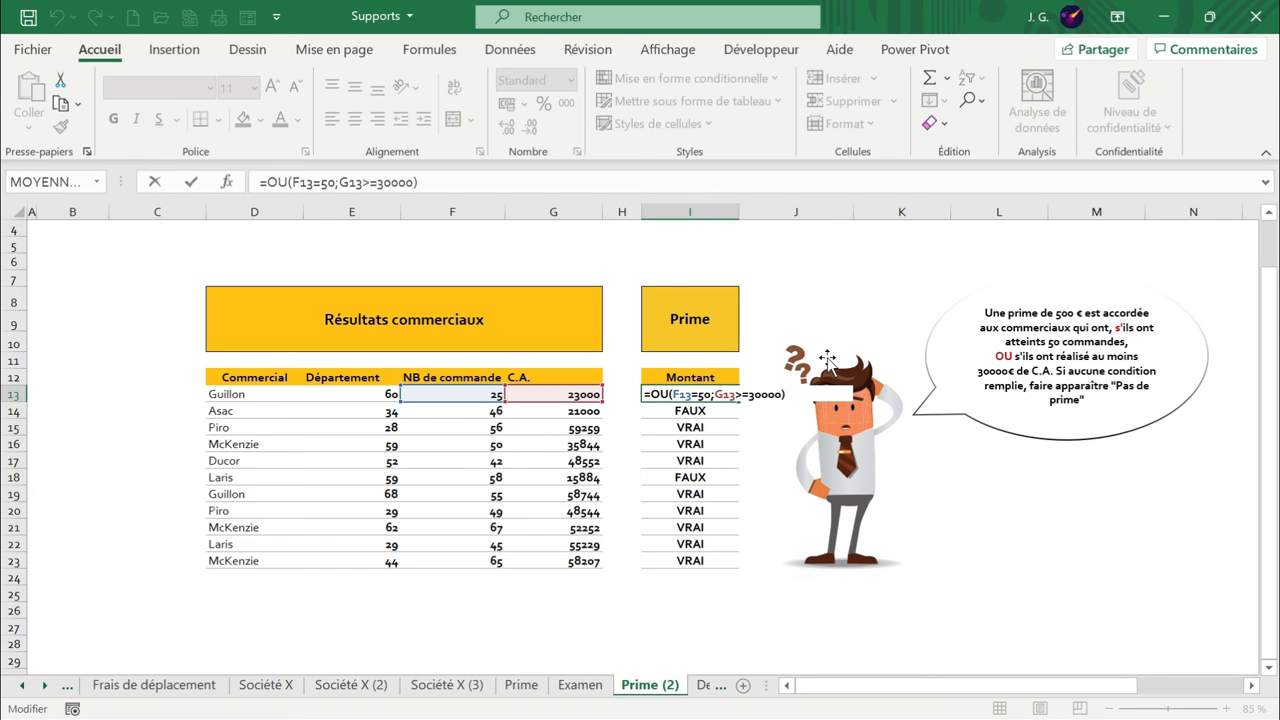
pyautogui.write('si')
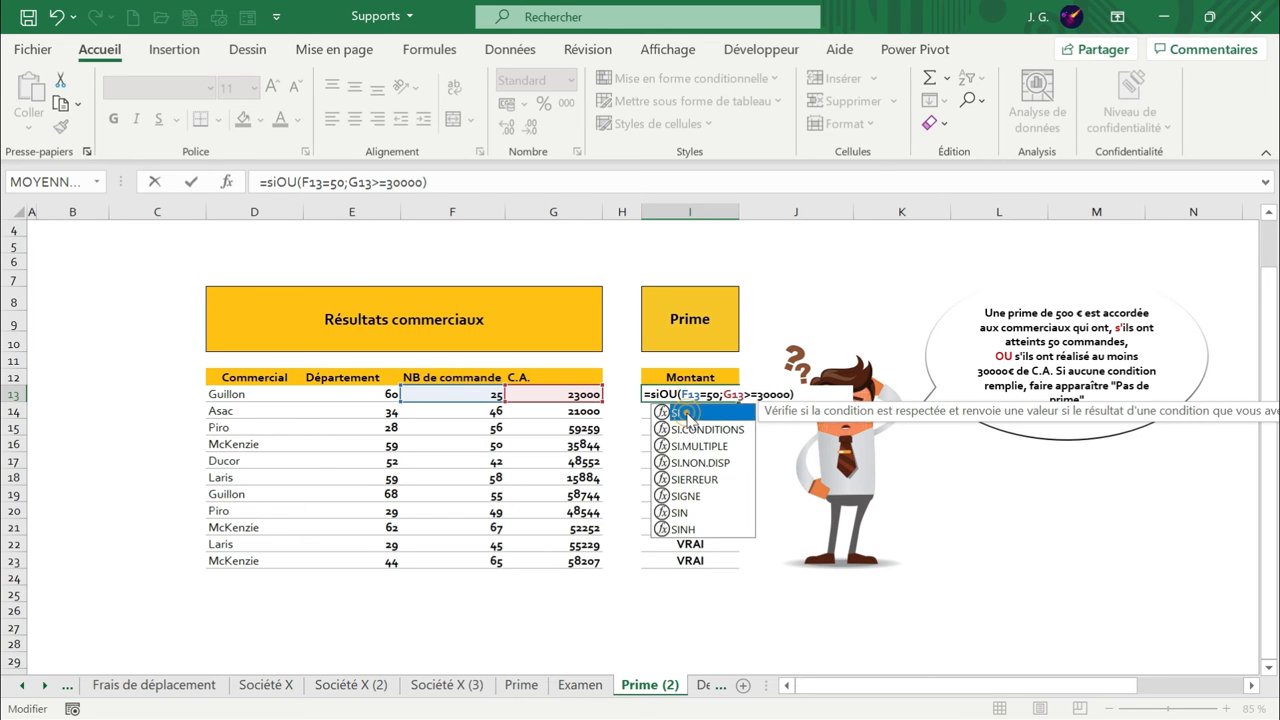
pyautogui.doubleClick(685, 414)
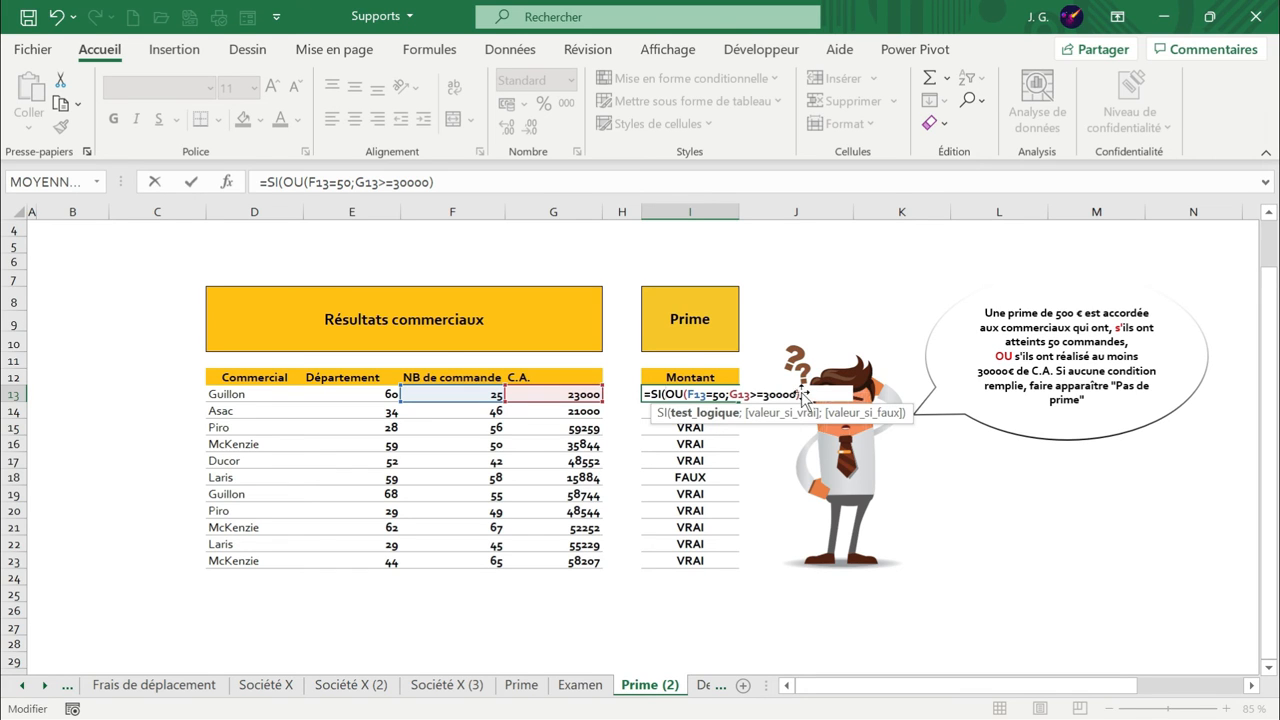
pyautogui.click(467, 182)
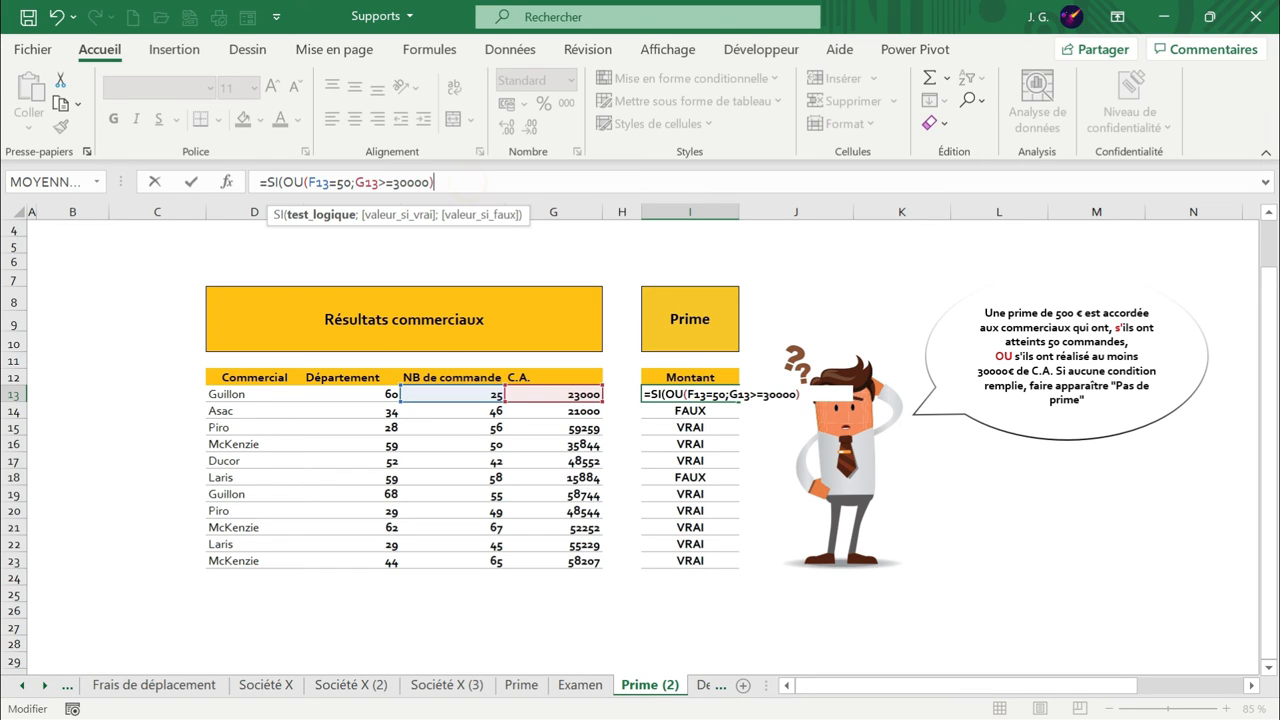
pyautogui.write(';')
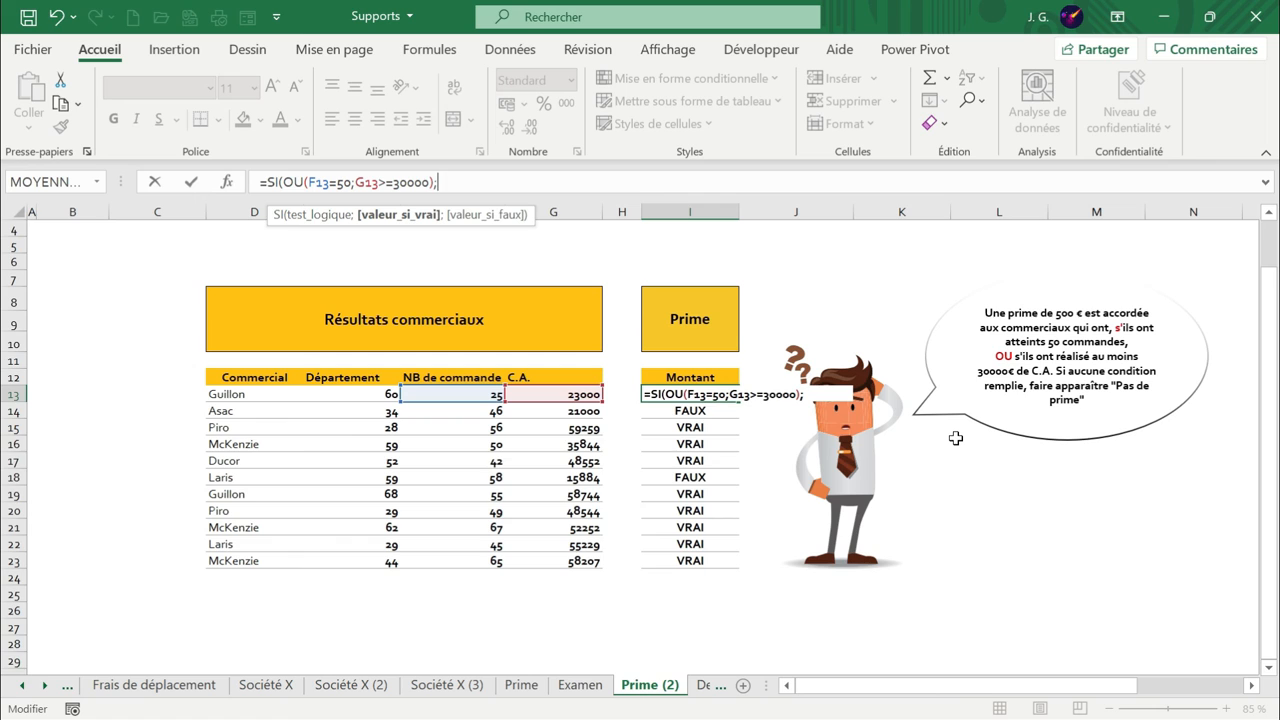
# Step: Complete the SI formula in I13 to return "Prime" when the test is true and "Pas de prime" when false
pyautogui.write('"Prime"')
pyautogui.write(';')
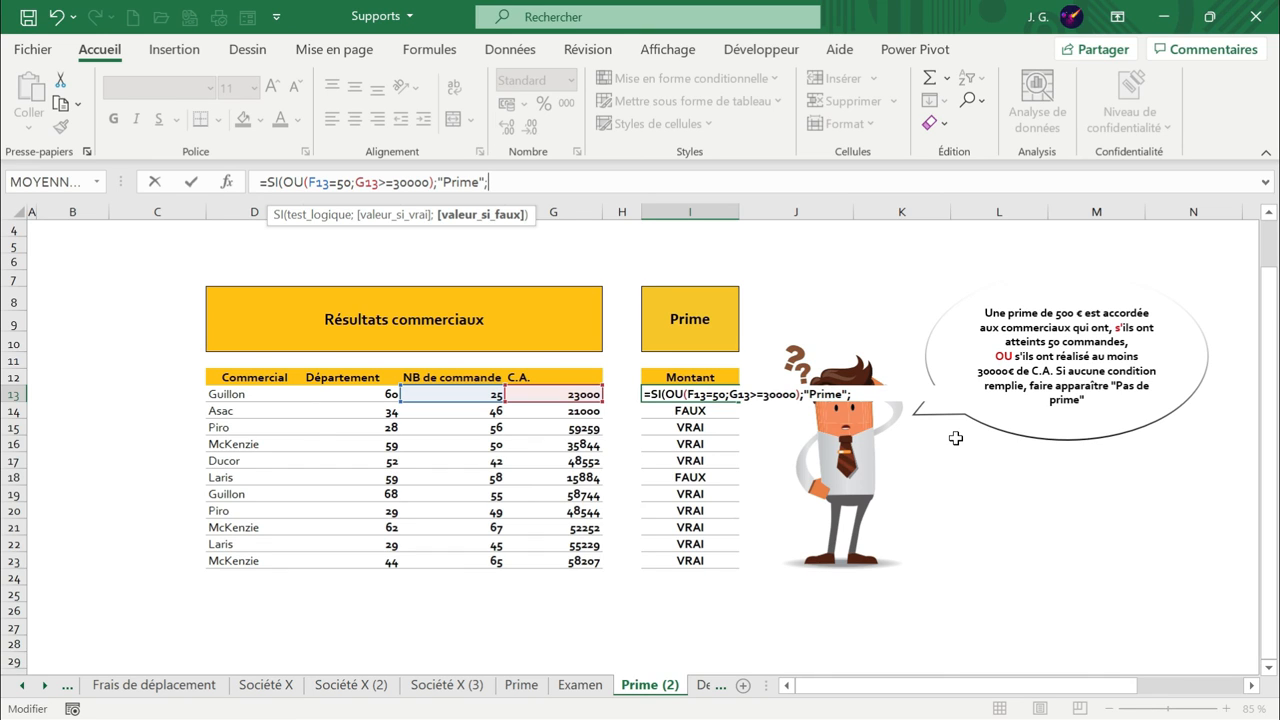
pyautogui.write('"')
pyautogui.write(';"Pas de pri')
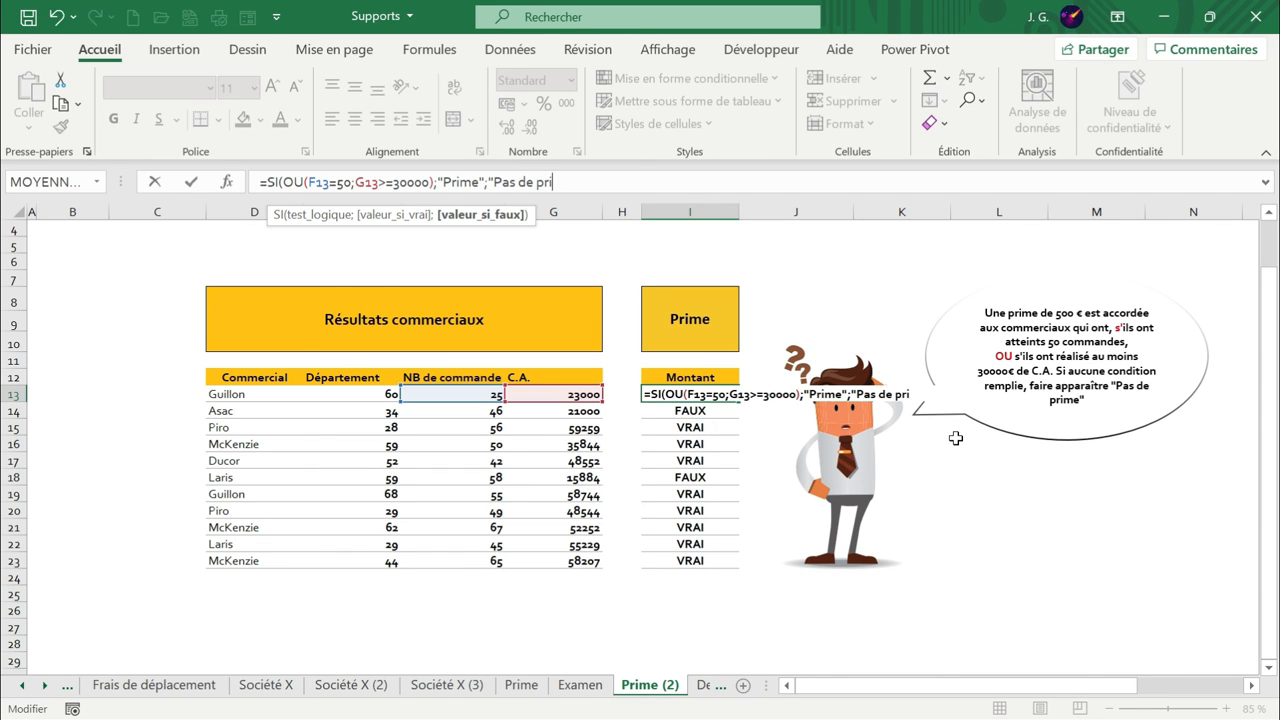
pyautogui.write('me")')
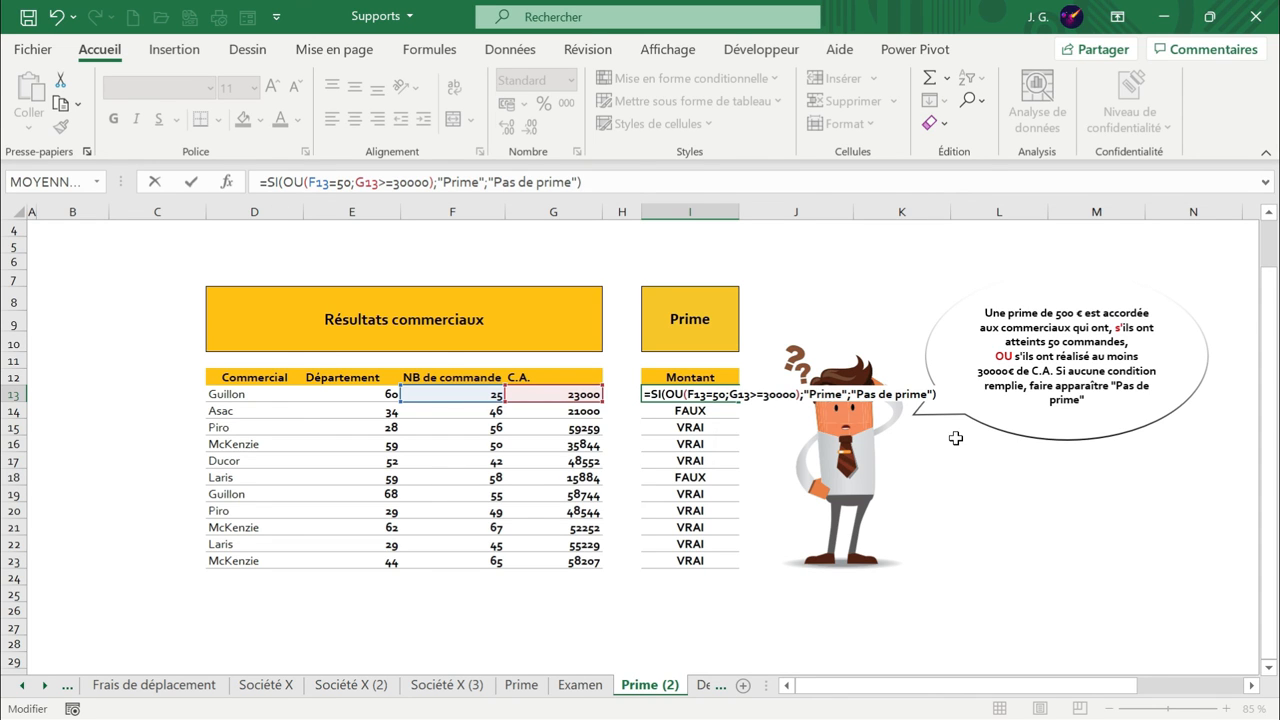
pyautogui.press('Return')
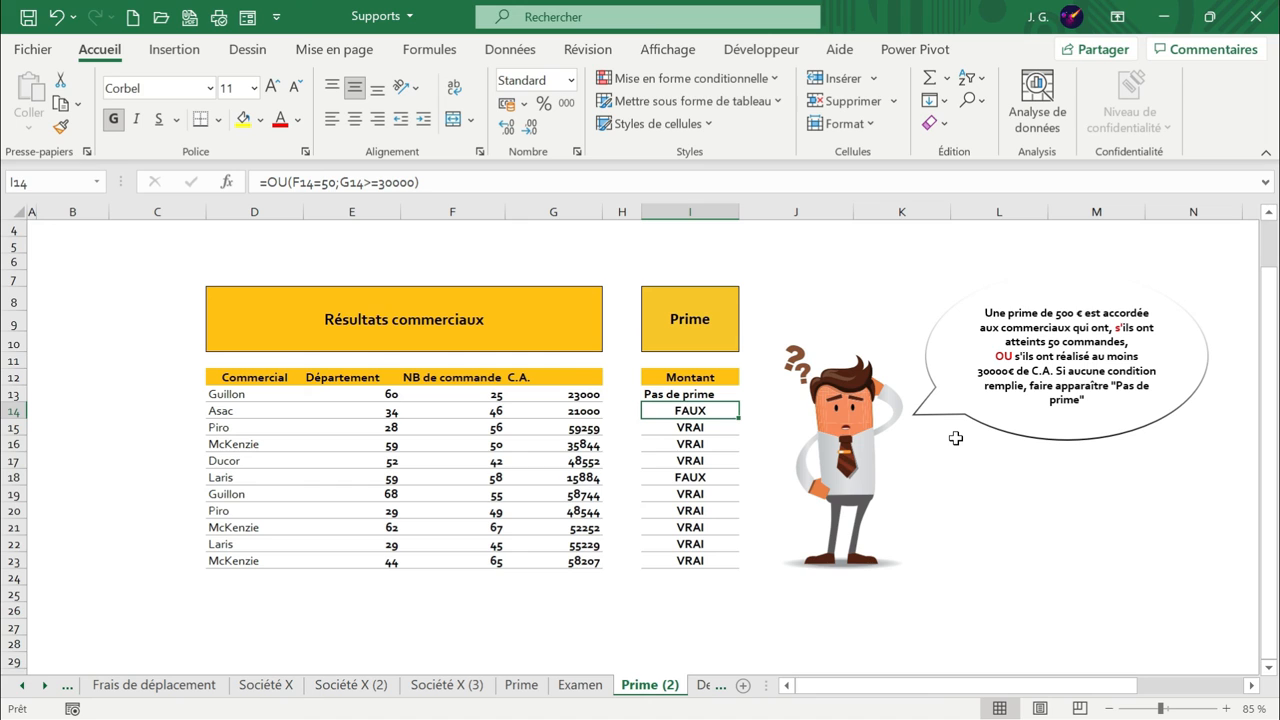
pyautogui.click(698, 392)
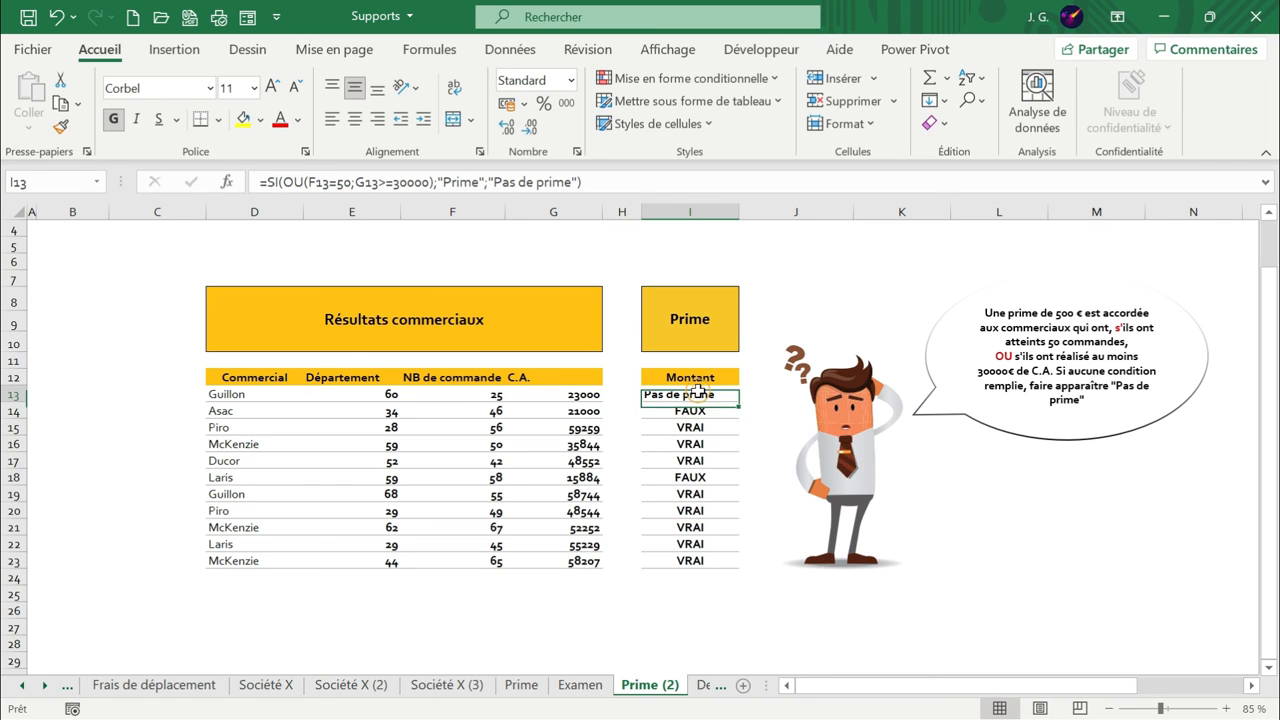
# Step: Copy the nested SI and OU formula from I13 down the Montant column to I23 and check the copy in I15
pyautogui.moveTo(737, 400); pyautogui.dragTo(738, 571)
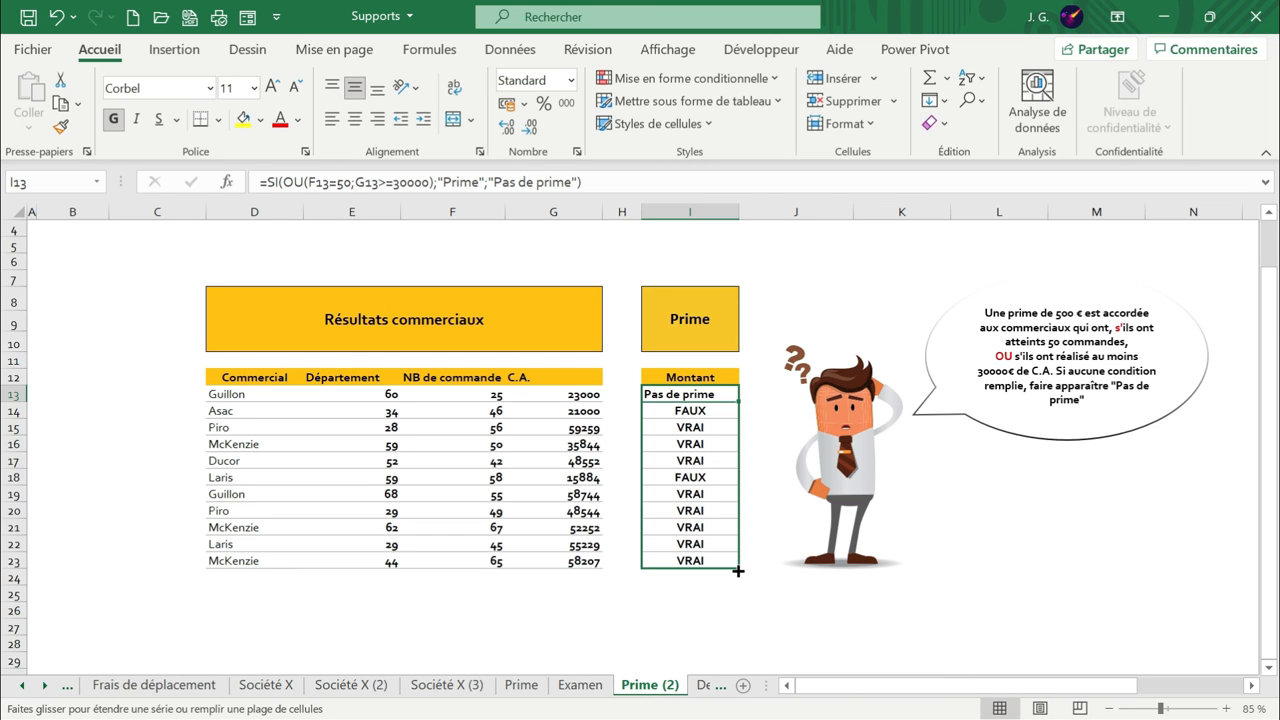
pyautogui.moveTo(738, 571); pyautogui.dragTo(738, 571)
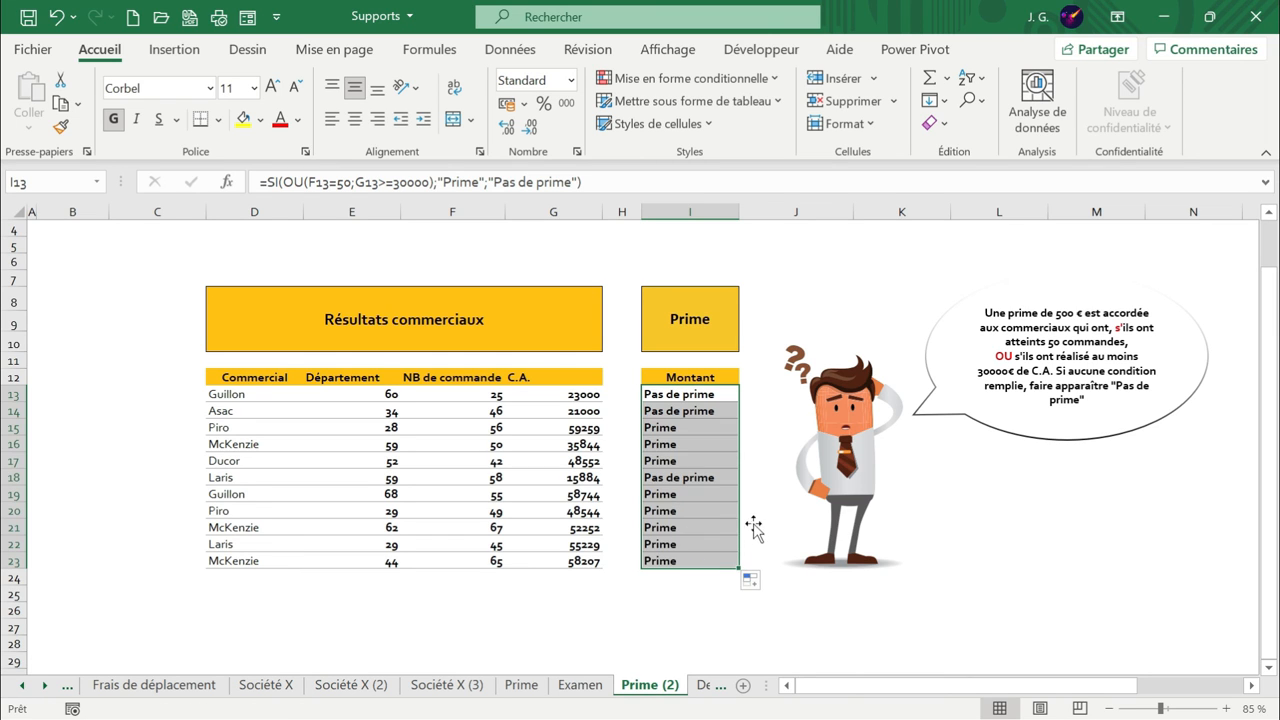
pyautogui.click(676, 426)
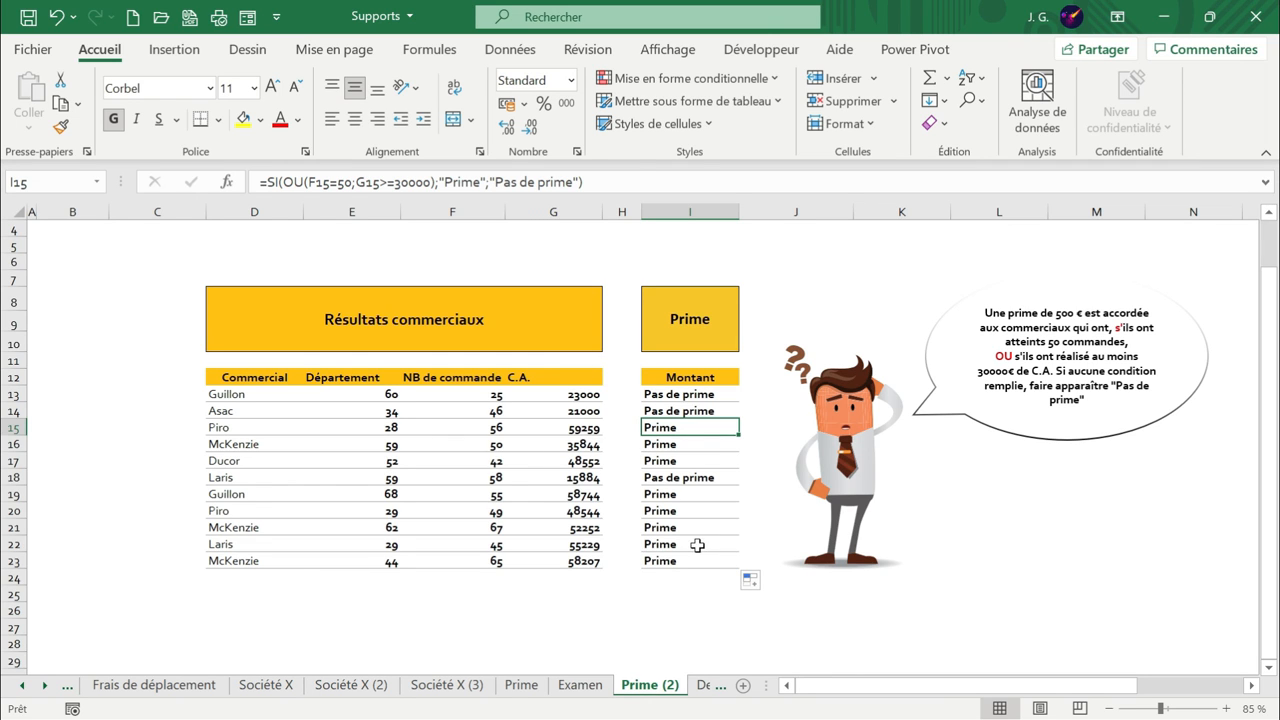
# Step: Set the number of orders in F18 to 50 and check the bonus formula's result in I18
pyautogui.click(557, 478)
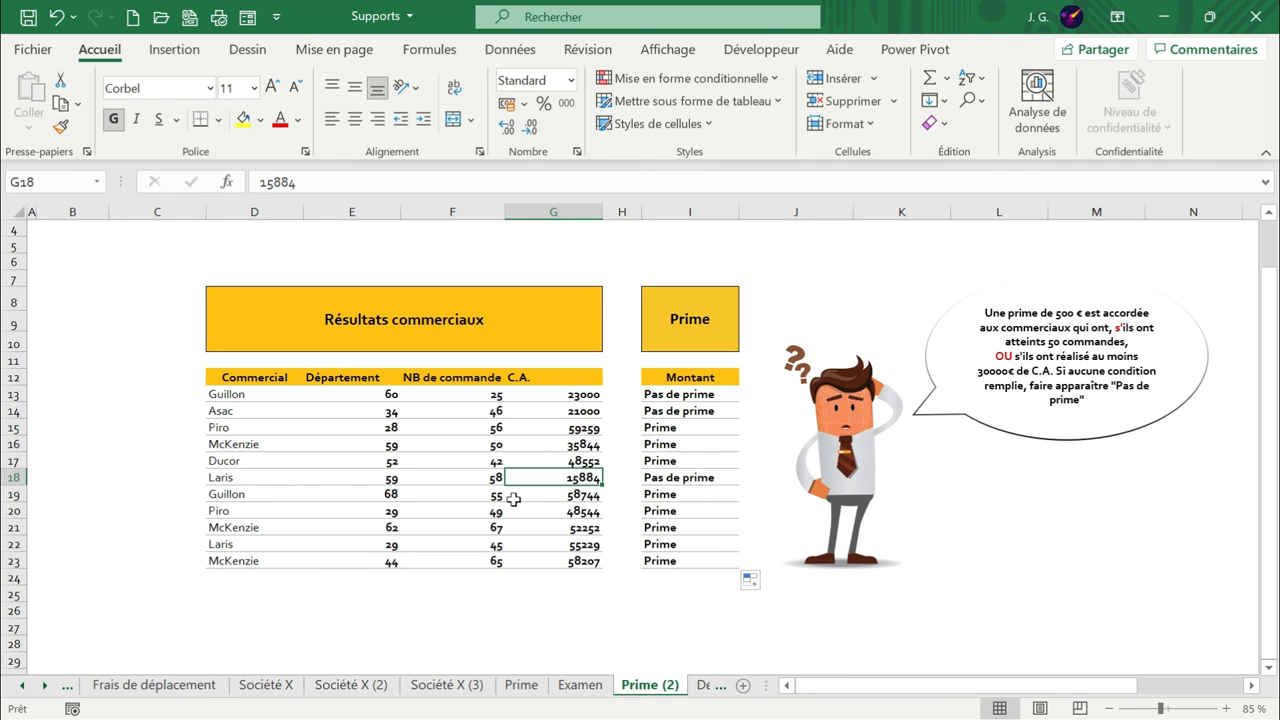
pyautogui.click(471, 478)
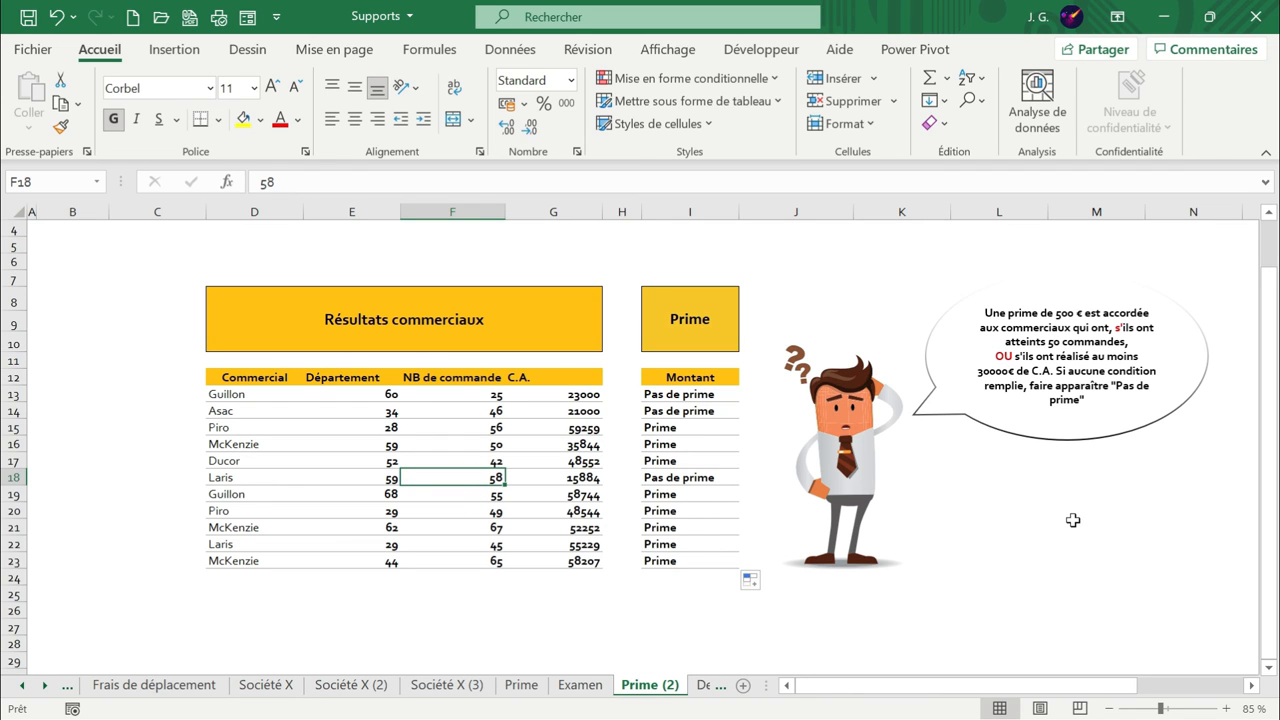
pyautogui.write('50')
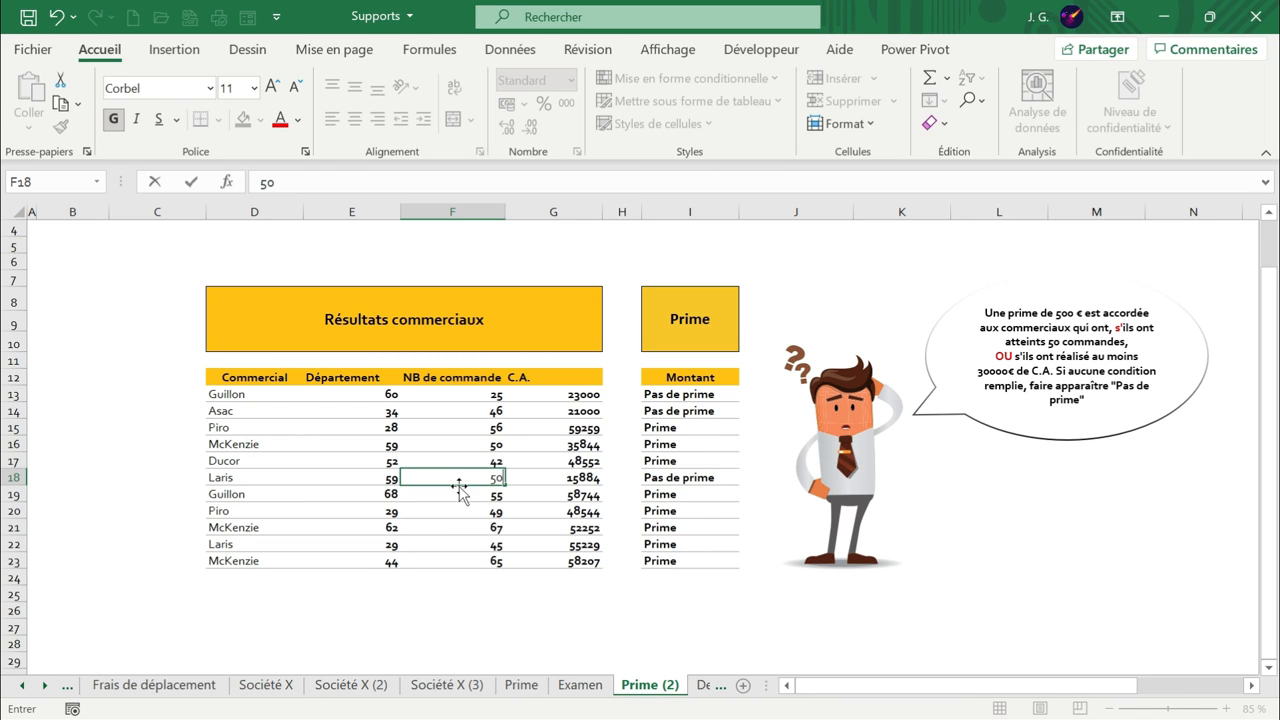
pyautogui.press('Return')
pyautogui.click(693, 481)
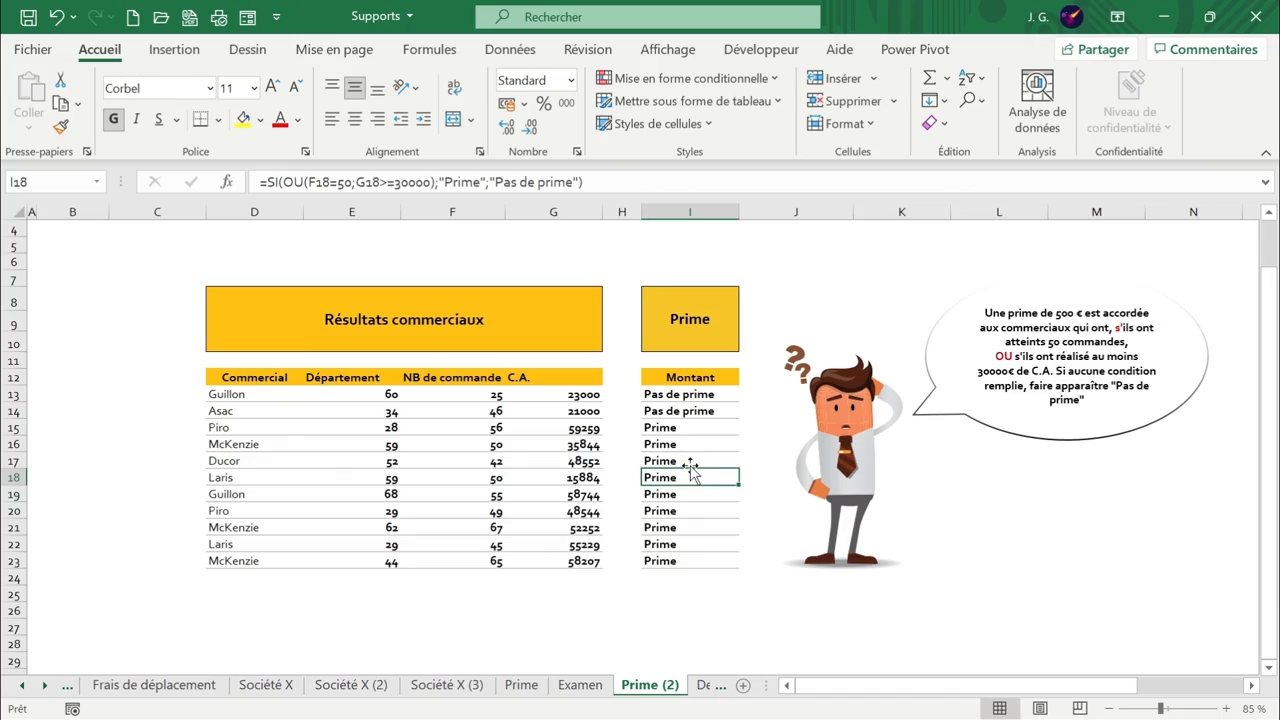